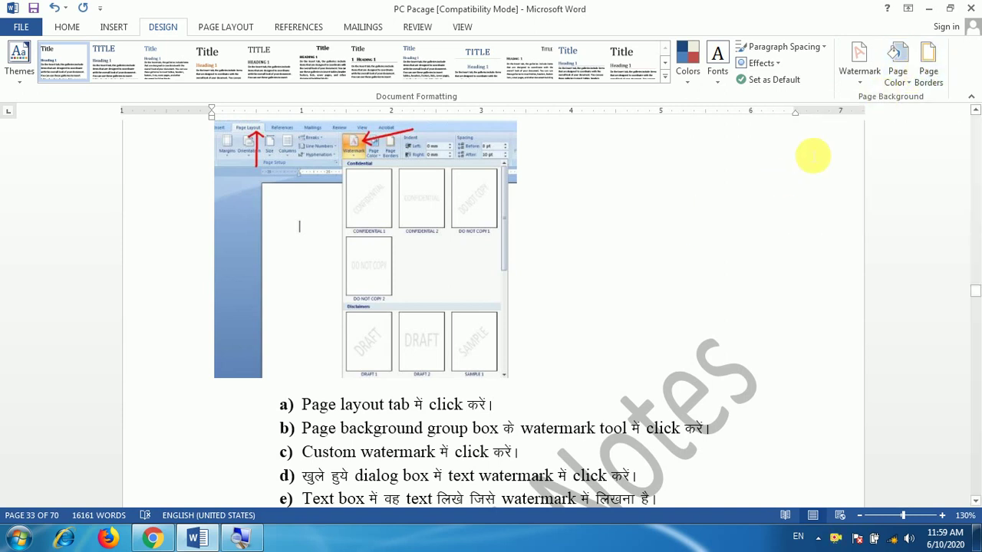
Scroll through the notes, select the Picture watermark heading through step d), then deselect.
{"action": "scroll", "coordinate": [583, 319], "scroll_direction": "down", "scroll_amount": 1}
{"action": "scroll", "coordinate": [581, 329], "scroll_direction": "down", "scroll_amount": 1}
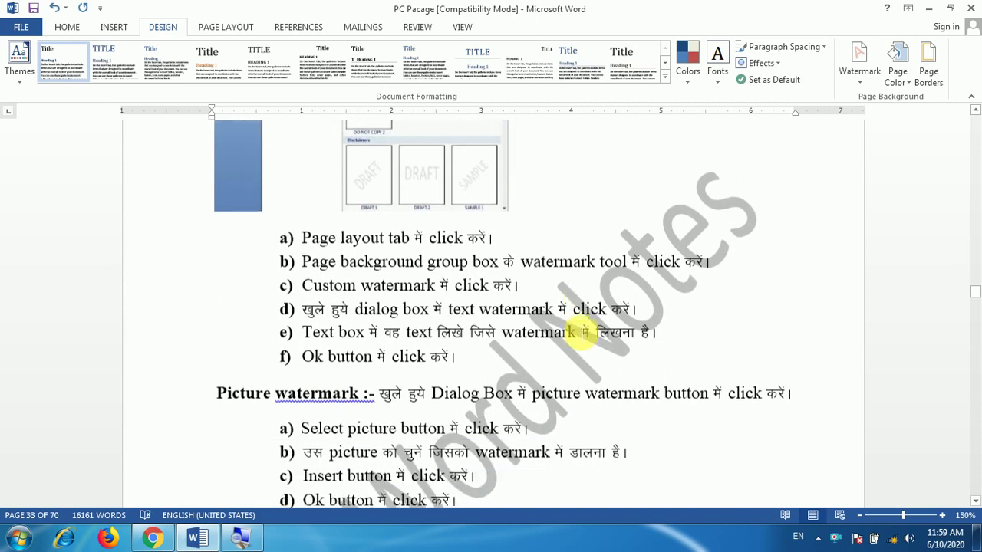
{"action": "scroll", "coordinate": [576, 345], "scroll_direction": "down", "scroll_amount": 1}
{"action": "scroll", "coordinate": [552, 364], "scroll_direction": "down", "scroll_amount": 1}
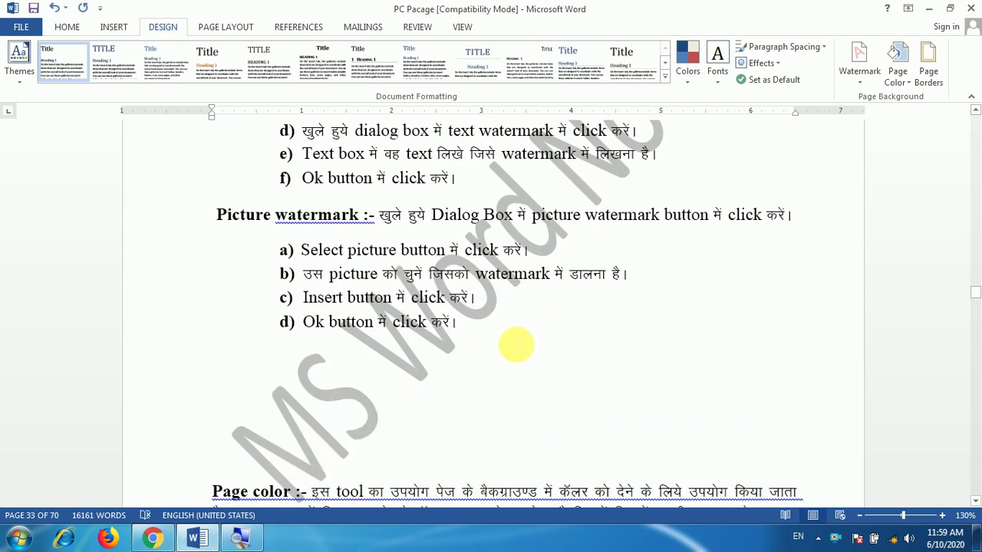
{"action": "scroll", "coordinate": [514, 344], "scroll_direction": "up", "scroll_amount": 2}
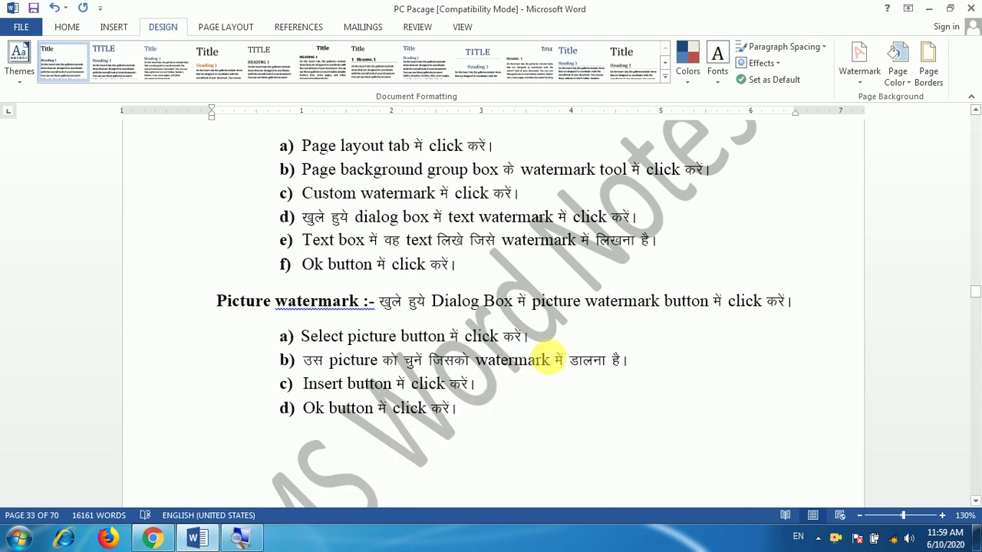
{"action": "scroll", "coordinate": [552, 354], "scroll_direction": "down", "scroll_amount": 1}
{"action": "scroll", "coordinate": [552, 354], "scroll_direction": "down", "scroll_amount": 1}
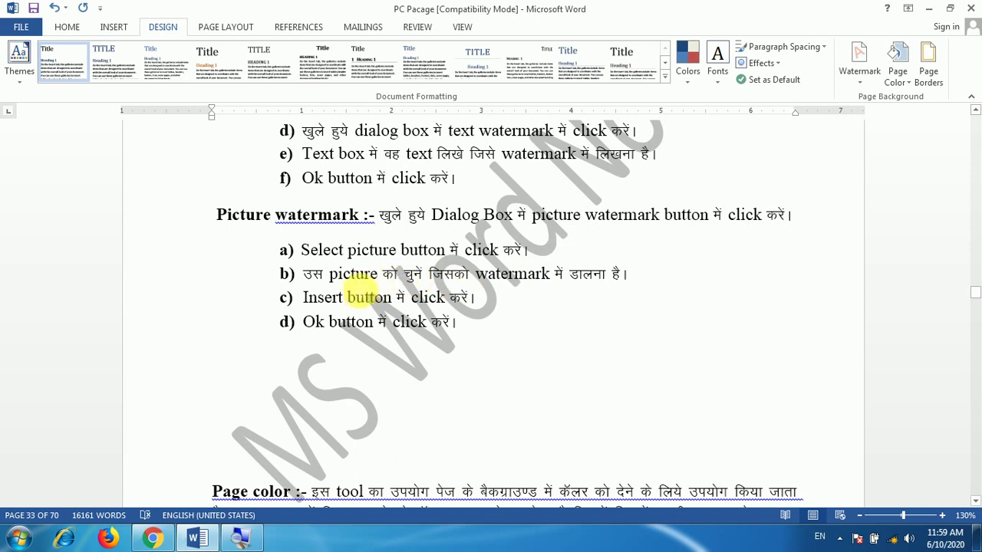
{"action": "left_click_drag", "start_coordinate": [218, 217], "coordinate": [481, 339]}
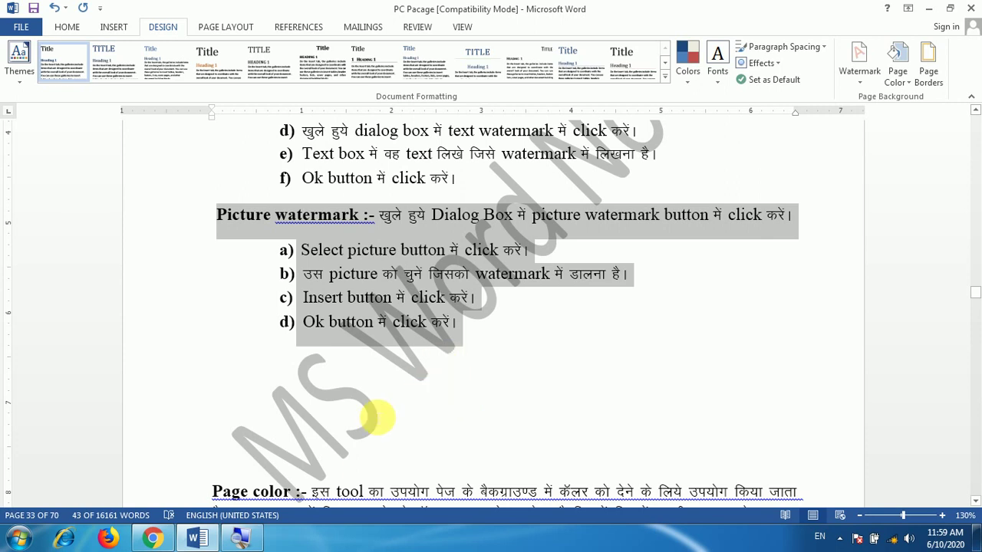
{"action": "left_click", "coordinate": [471, 388]}
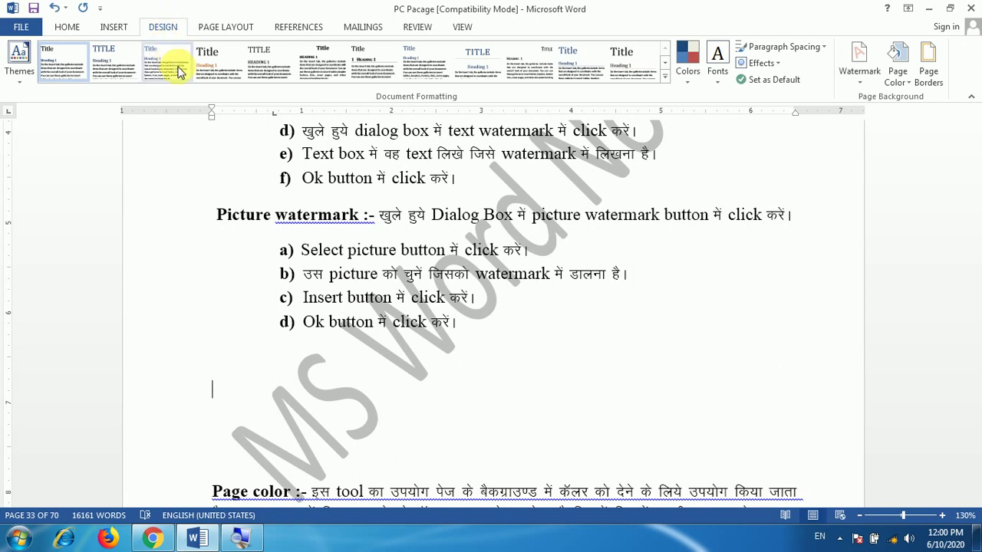
Replace the watermark with the CONFIDENTIAL 1 preset from the Watermark gallery.
{"action": "left_click", "coordinate": [867, 91]}
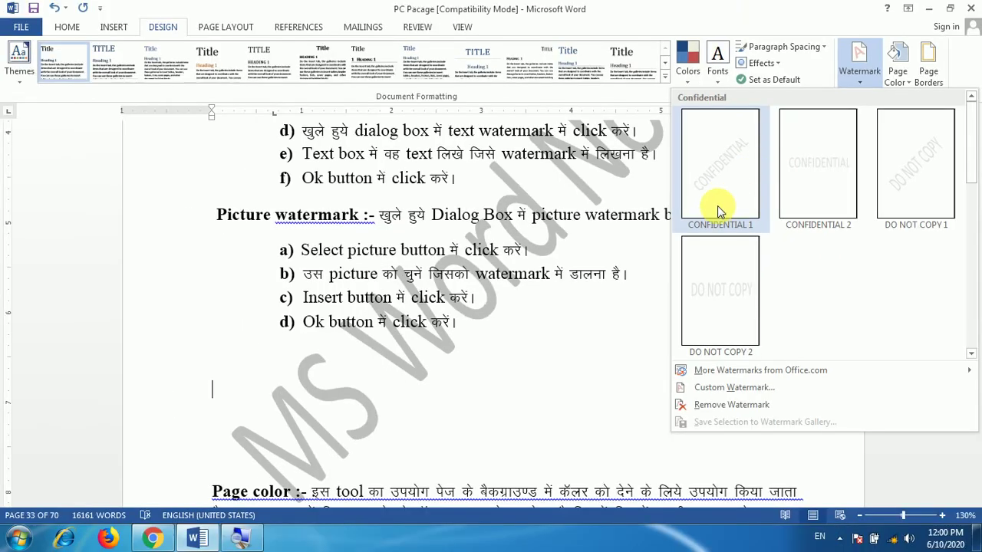
{"action": "left_click", "coordinate": [719, 203]}
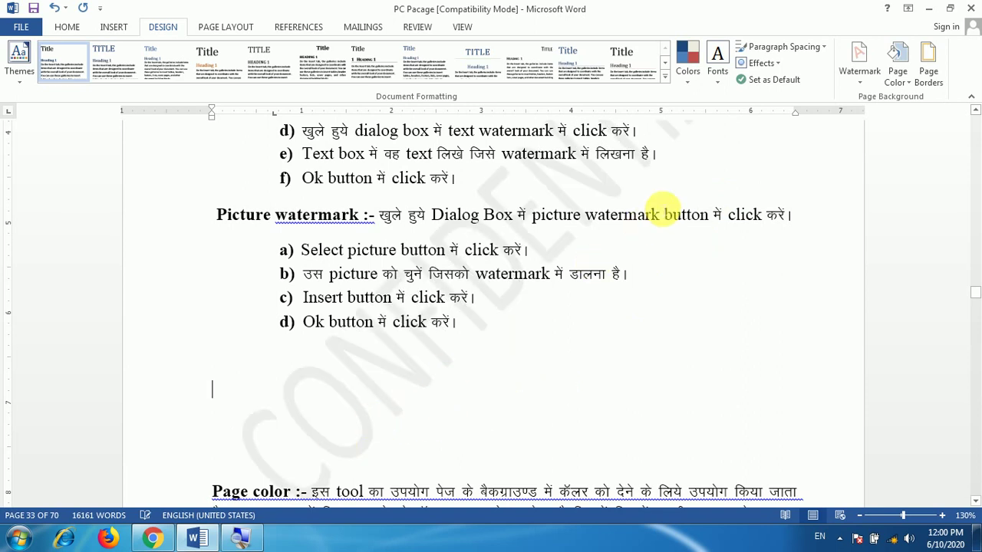
{"action": "left_click", "coordinate": [866, 83]}
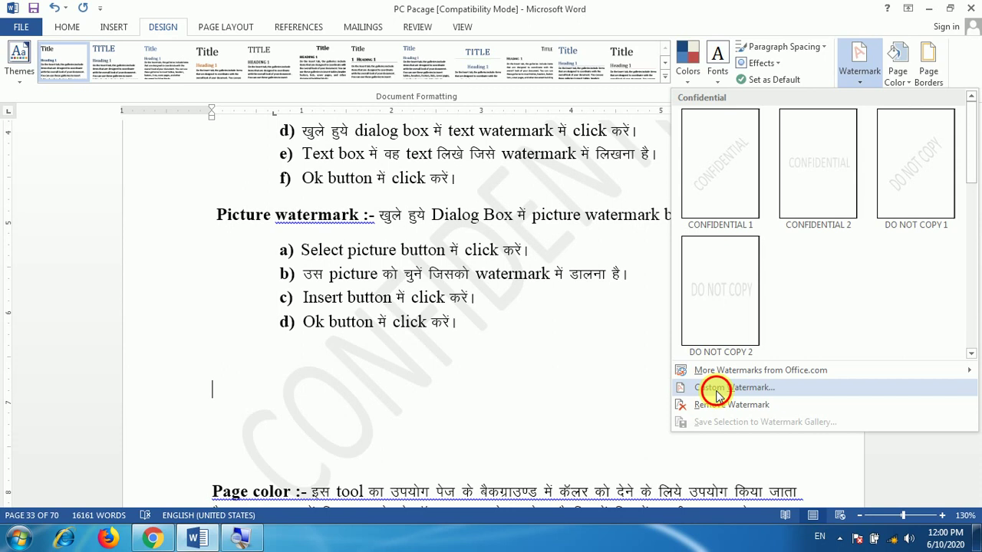
In Custom Watermark, choose Picture watermark and start selecting a picture.
{"action": "left_click", "coordinate": [716, 390]}
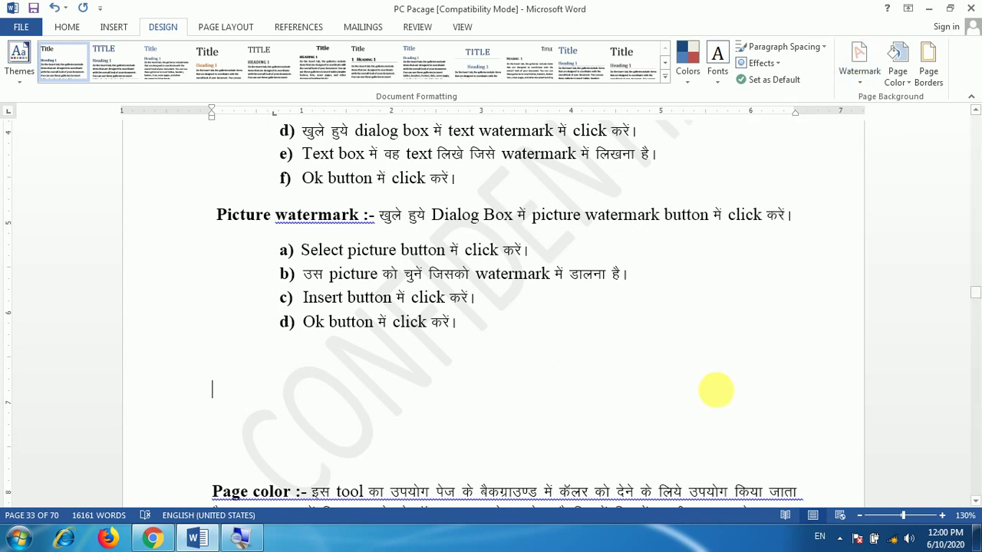
{"action": "left_click_drag", "start_coordinate": [544, 186], "coordinate": [523, 182]}
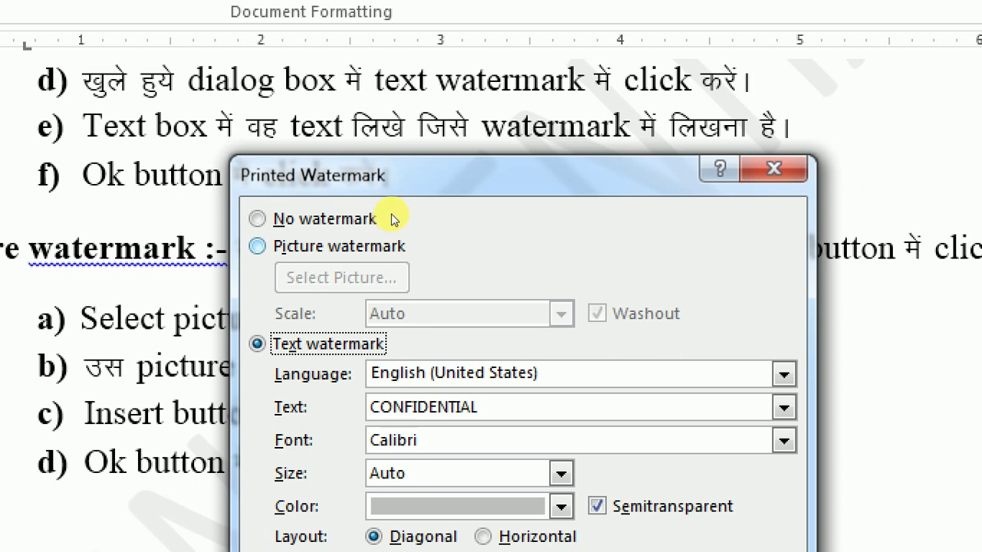
{"action": "key", "text": "Up"}
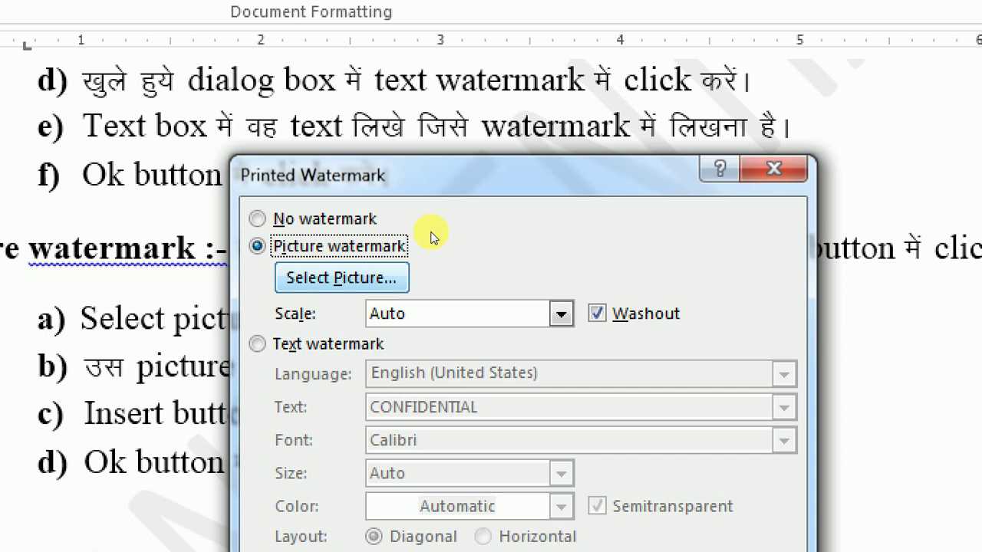
{"action": "key", "text": "alt+p"}
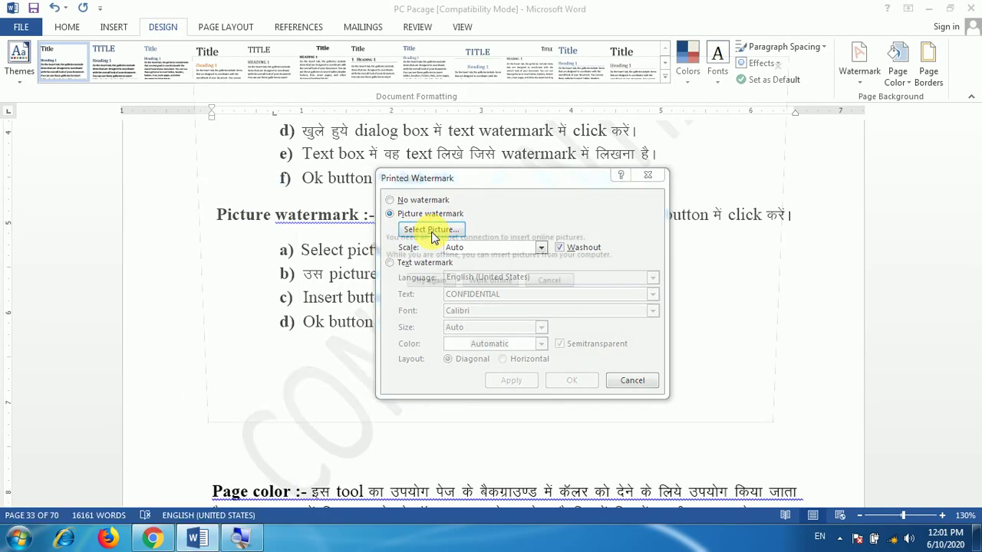
Working offline, insert Center Logo from drive D as the watermark picture.
{"action": "left_click", "coordinate": [429, 231]}
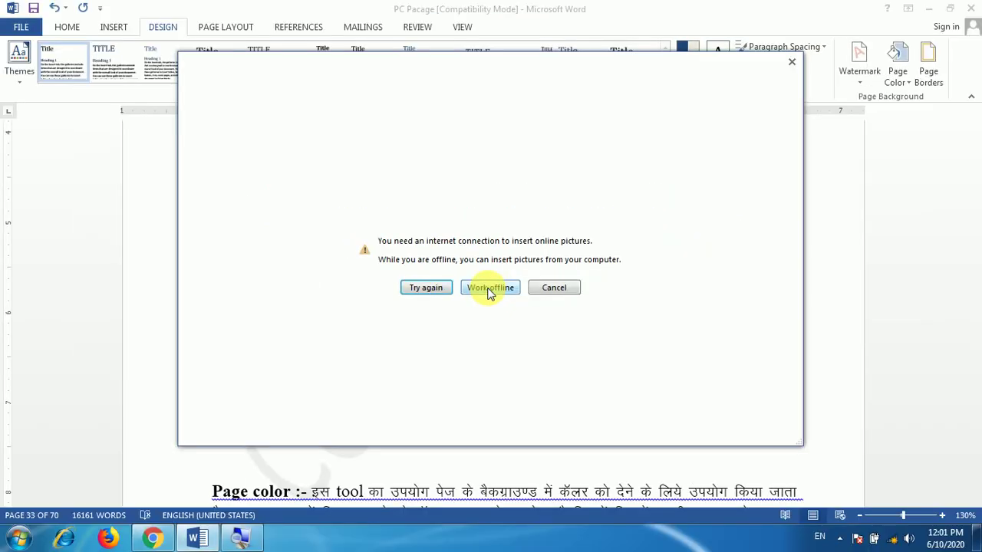
{"action": "left_click", "coordinate": [489, 294]}
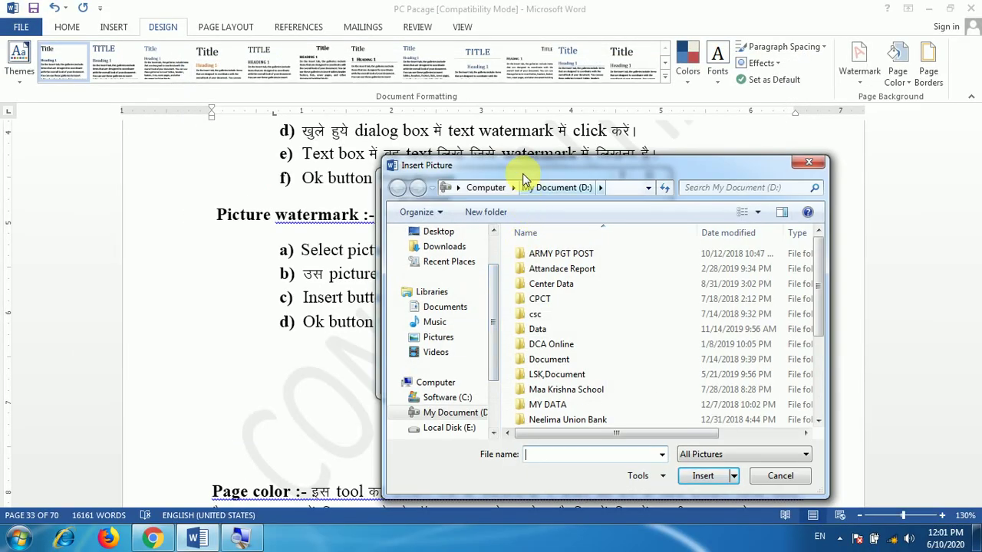
{"action": "left_click_drag", "start_coordinate": [521, 180], "coordinate": [485, 138]}
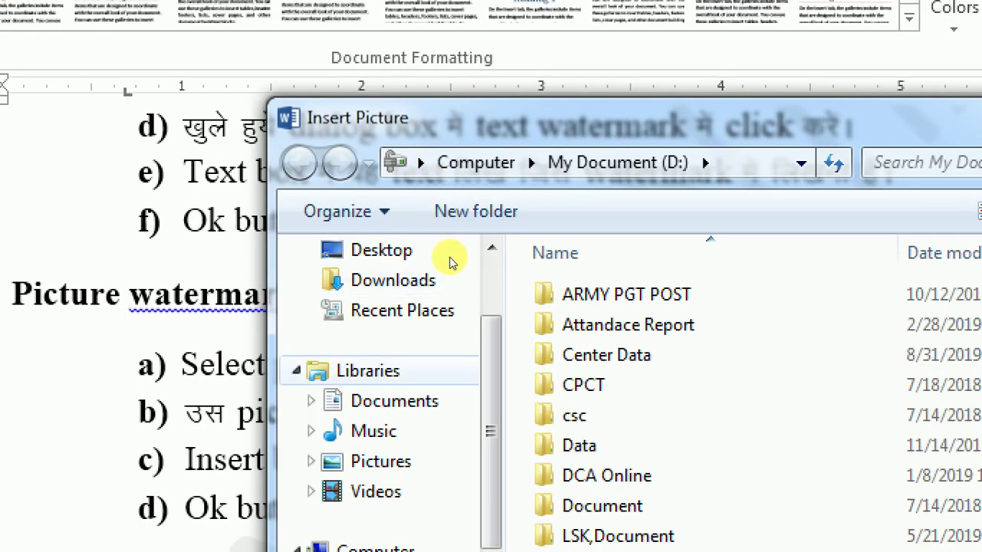
{"action": "scroll", "coordinate": [458, 257], "scroll_direction": "down", "scroll_amount": 2}
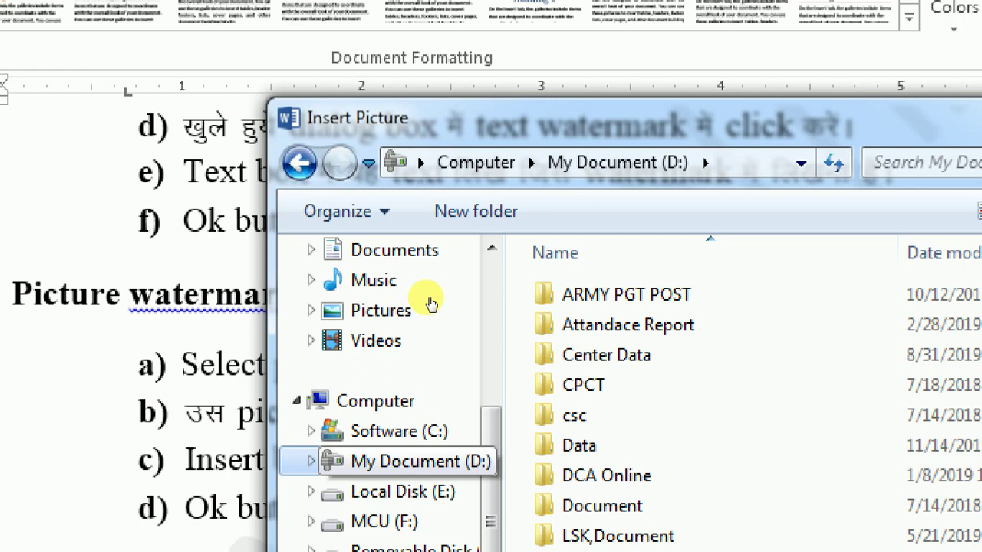
{"action": "key", "text": "Tab"}
{"action": "key", "text": "Up"}
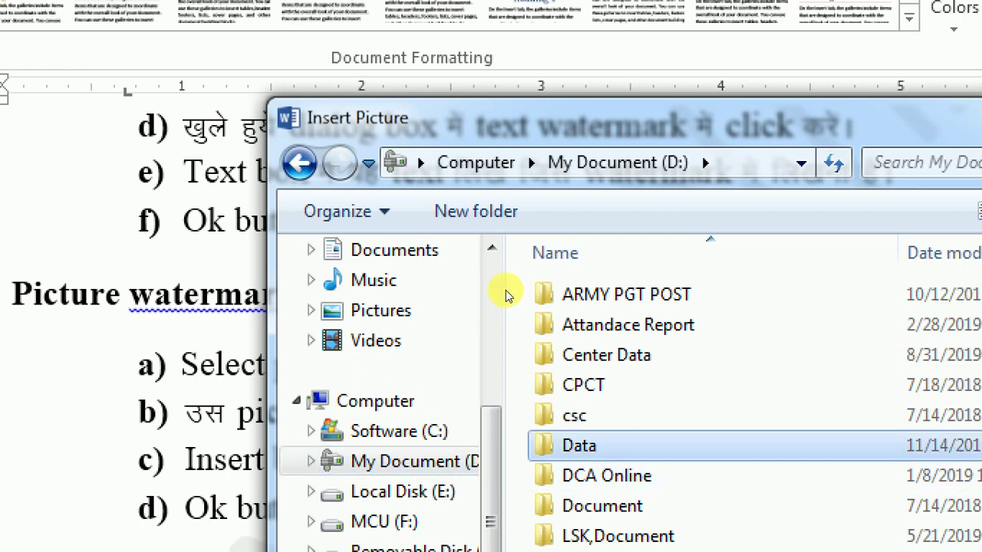
{"action": "key", "text": "c"}
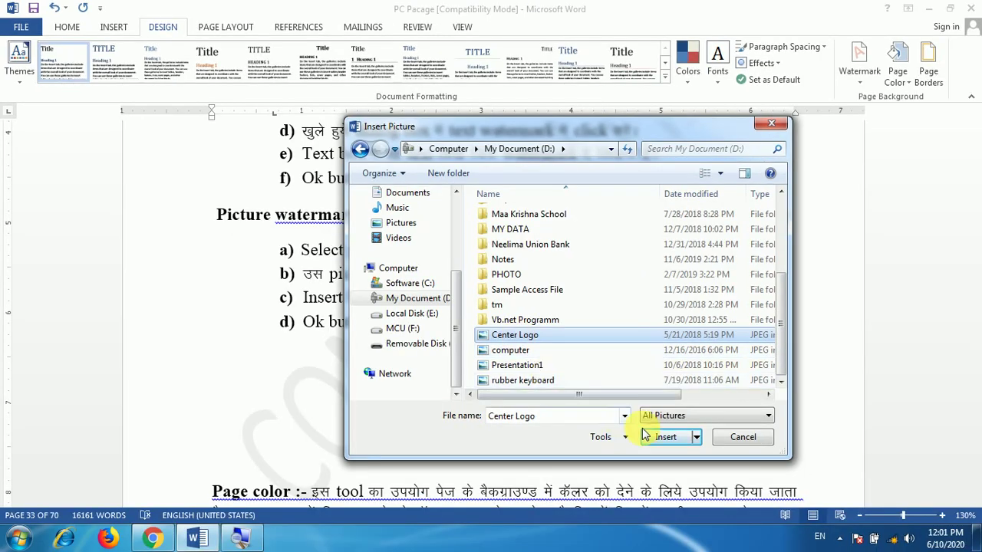
{"action": "left_click", "coordinate": [684, 444]}
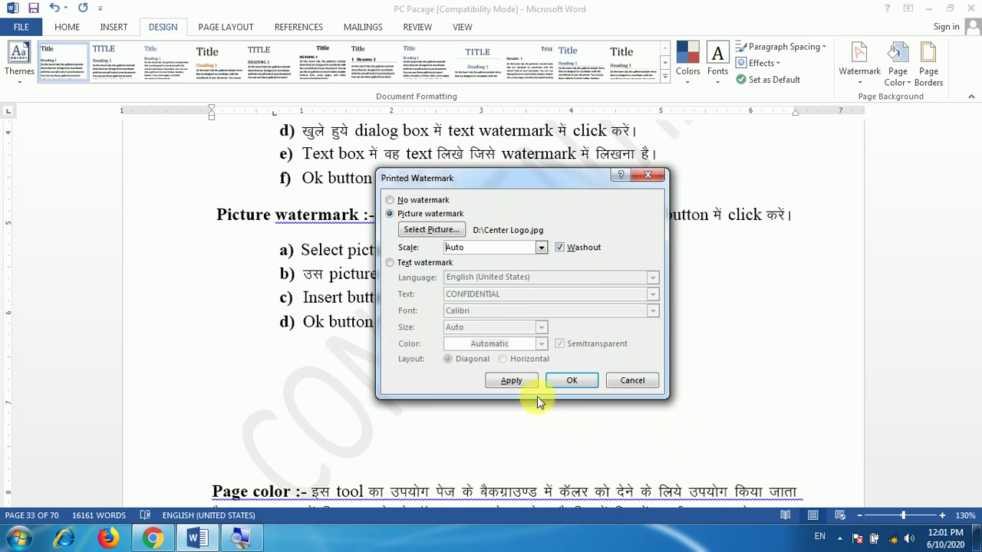
Apply the washed-out Center Logo watermark and move the dialog aside to view the page.
{"action": "left_click", "coordinate": [512, 381]}
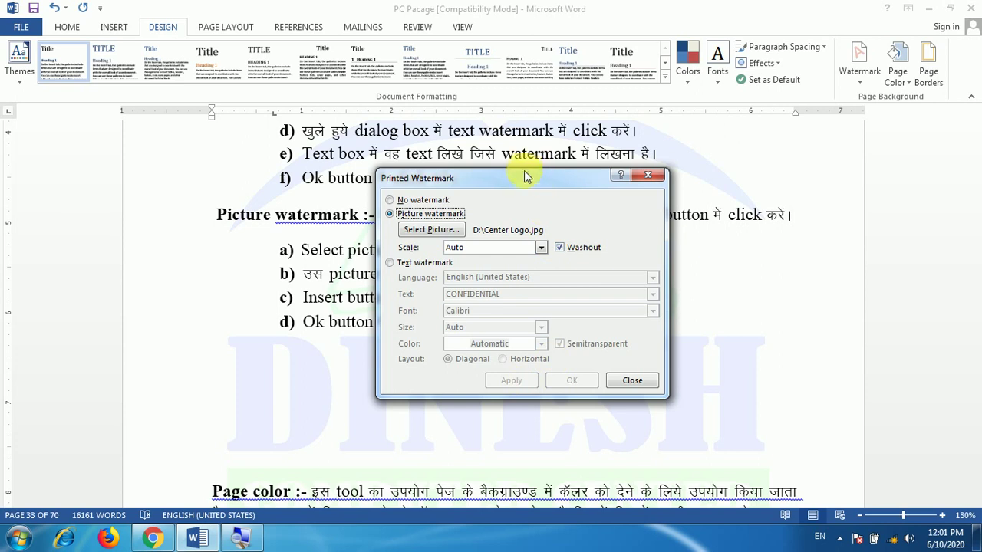
{"action": "left_click_drag", "start_coordinate": [524, 174], "coordinate": [680, 256]}
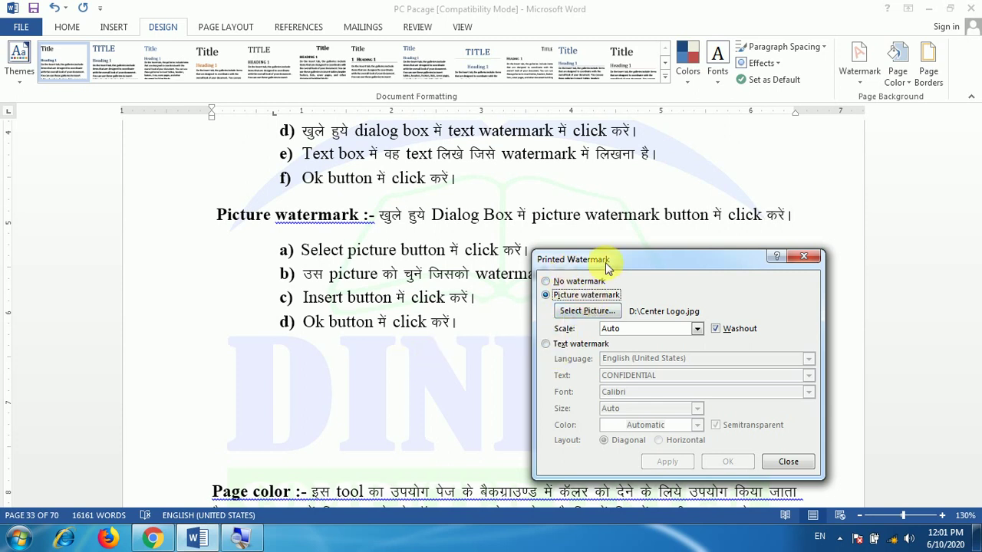
{"action": "left_click_drag", "start_coordinate": [606, 259], "coordinate": [575, 193]}
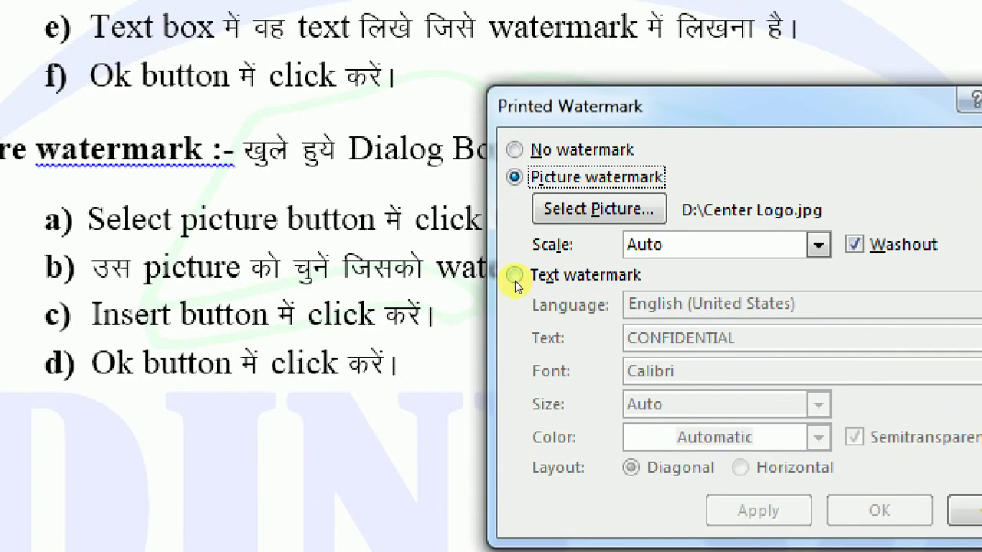
Switch to a text watermark reading 'MS-Word Notes' in Calibri at Auto size.
{"action": "left_click", "coordinate": [515, 279]}
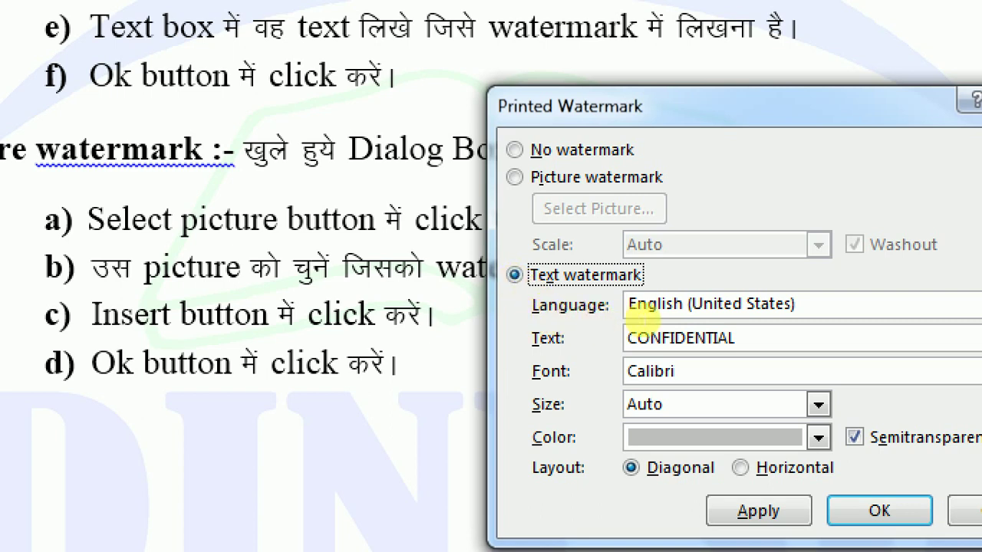
{"action": "left_click", "coordinate": [625, 323]}
{"action": "key", "text": "shift+Left"}
{"action": "key", "text": "shift+Left"}
{"action": "key", "text": "shift+Left"}
{"action": "key", "text": "shift+Left"}
{"action": "key", "text": "shift+Left"}
{"action": "key", "text": "shift+Left"}
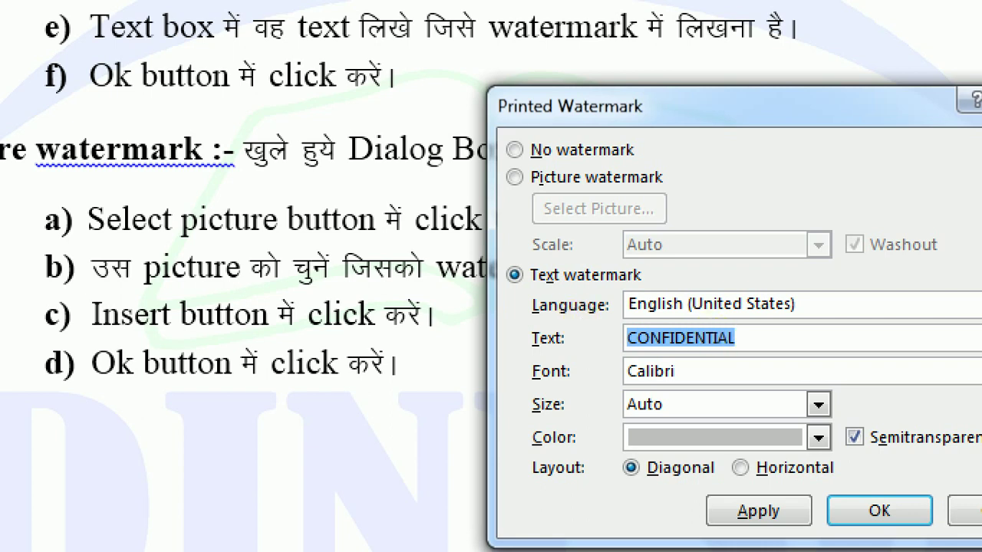
{"action": "key", "text": "Delete"}
{"action": "type", "text": "MS"}
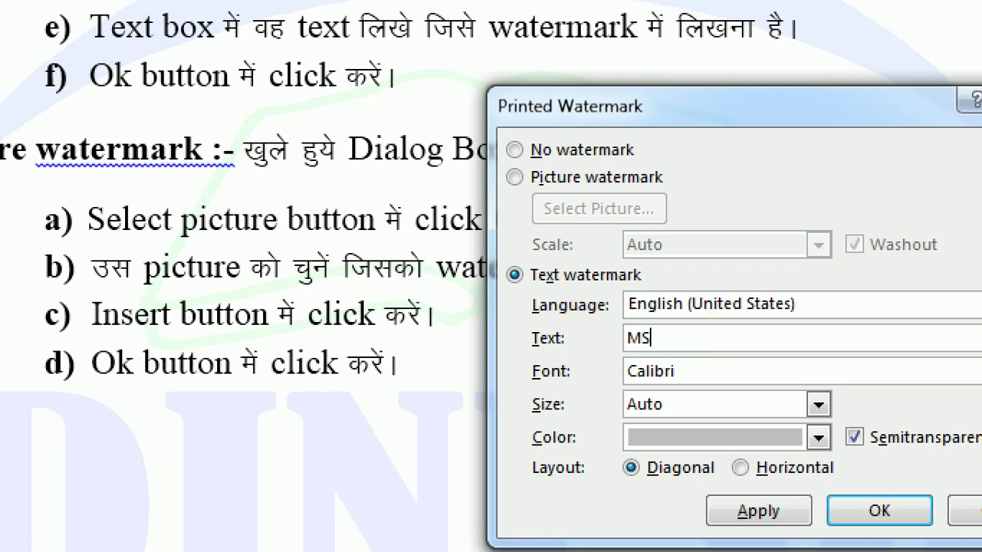
{"action": "type", "text": "-Word"}
{"action": "type", "text": " Notes"}
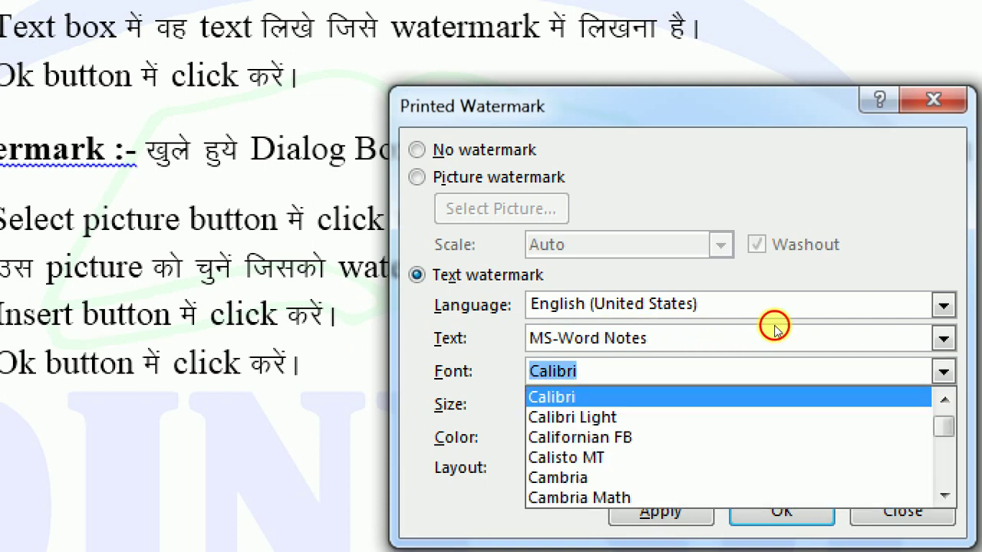
{"action": "left_click", "coordinate": [772, 326]}
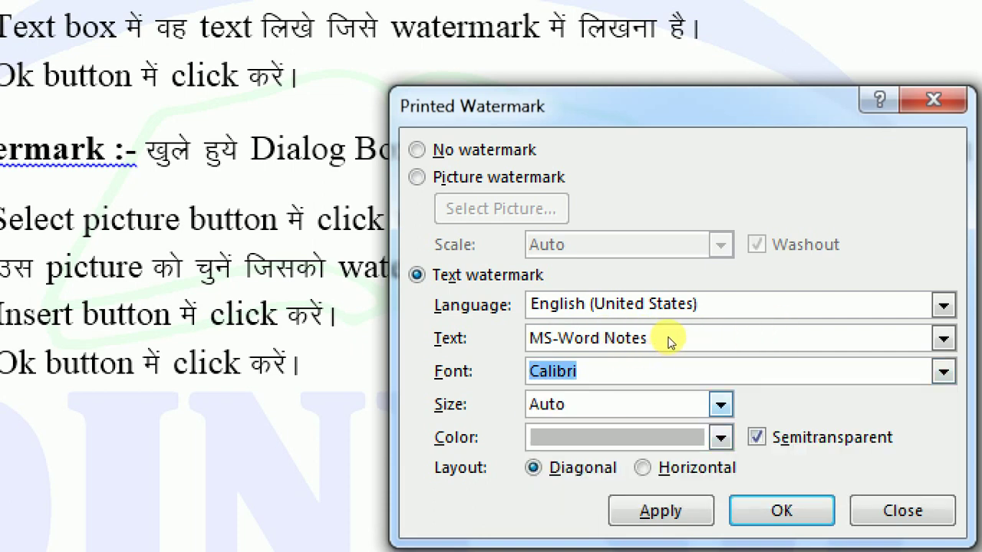
{"action": "key", "text": "Tab"}
{"action": "key", "text": "alt+Down"}
{"action": "key", "text": "Escape"}
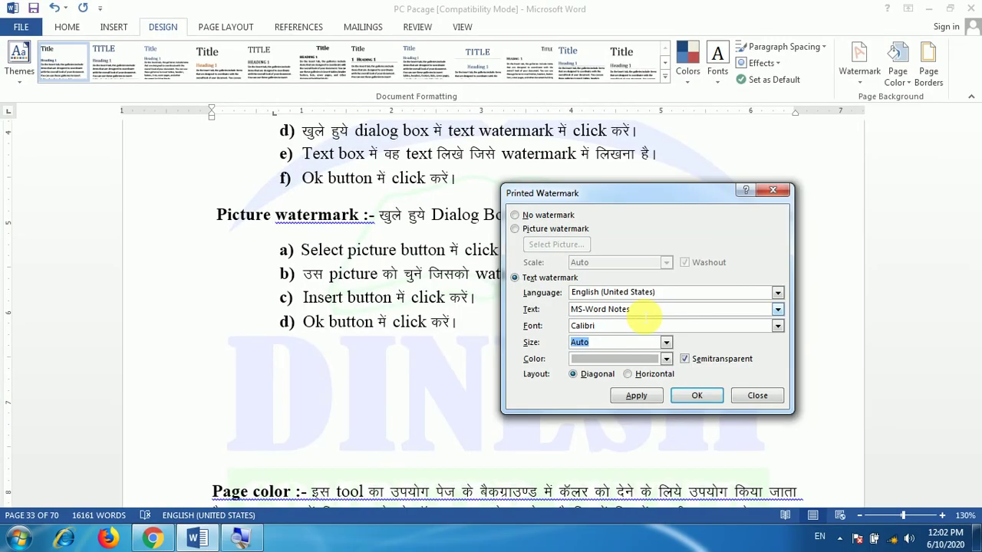
Apply the MS-Word Notes text and make the watermark black.
{"action": "left_click", "coordinate": [649, 400]}
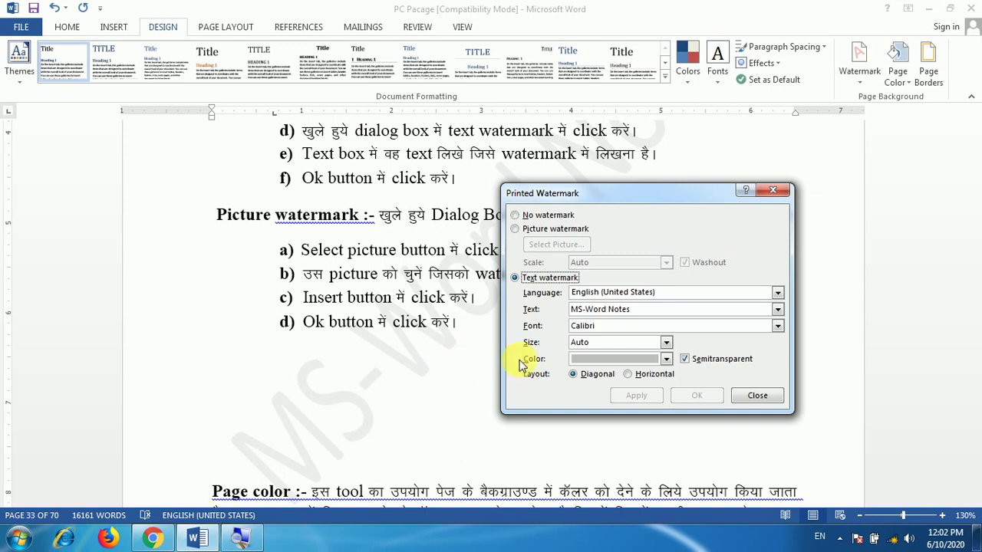
{"action": "left_click", "coordinate": [610, 359]}
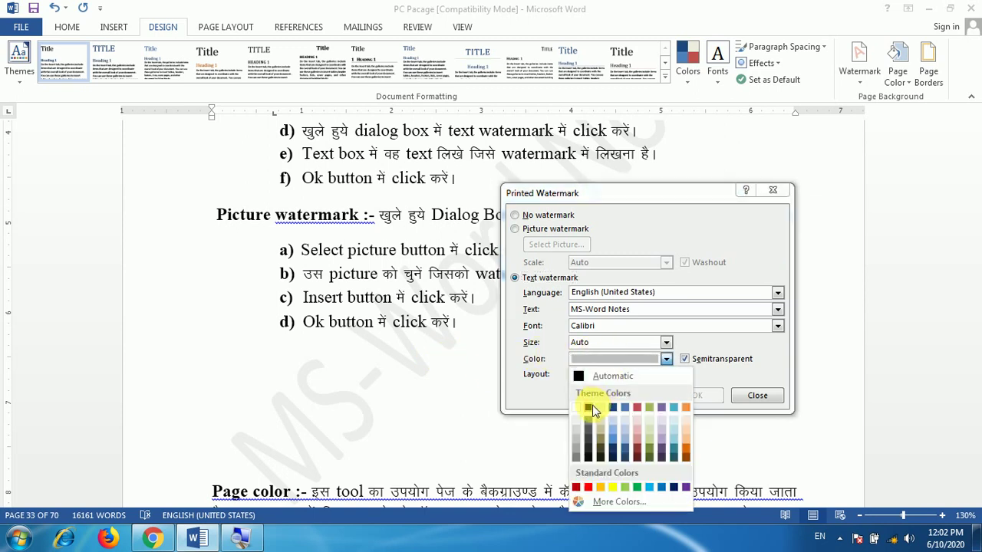
{"action": "left_click", "coordinate": [588, 406]}
{"action": "left_click", "coordinate": [625, 402]}
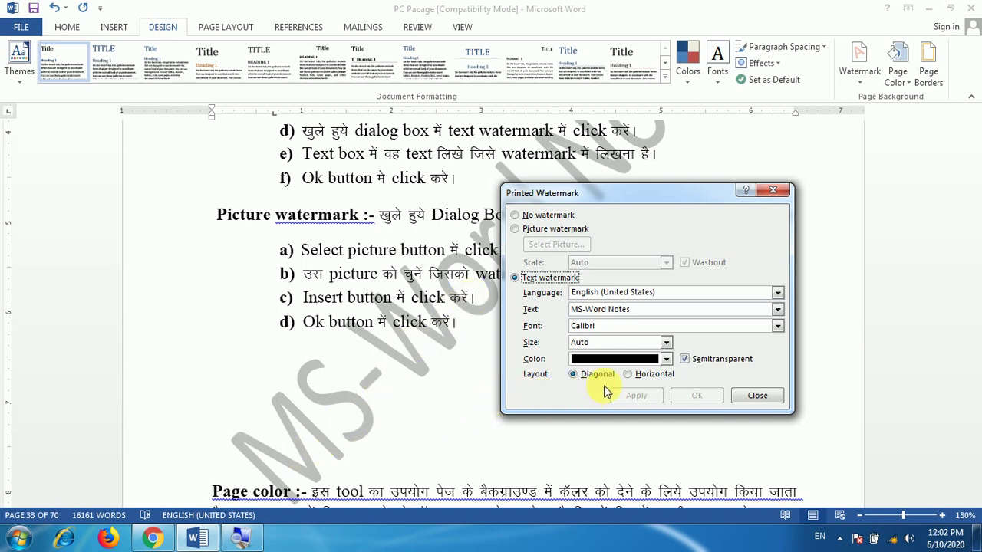
Try a horizontal layout, return to diagonal, apply it, and close the watermark dialog.
{"action": "left_click", "coordinate": [628, 375]}
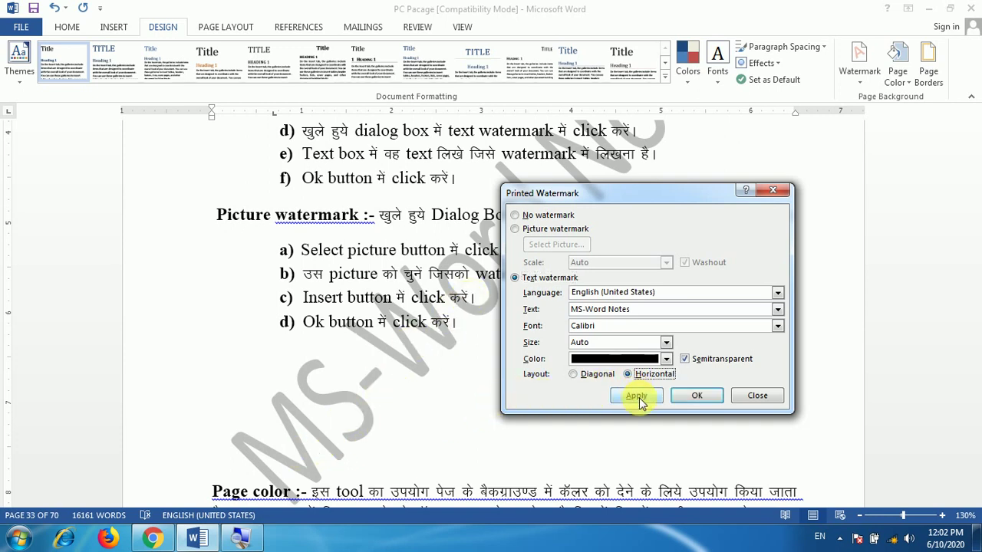
{"action": "left_click", "coordinate": [639, 398]}
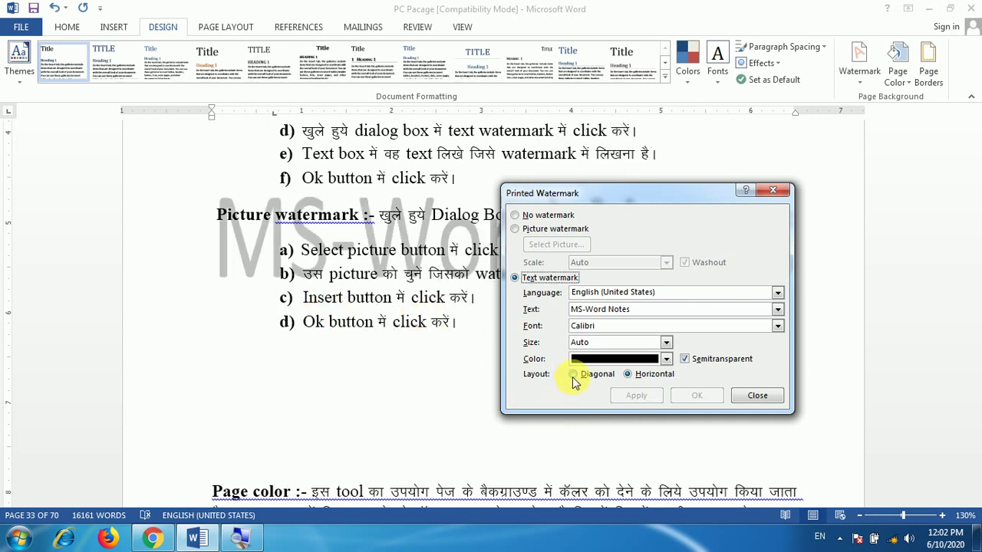
{"action": "left_click", "coordinate": [573, 375]}
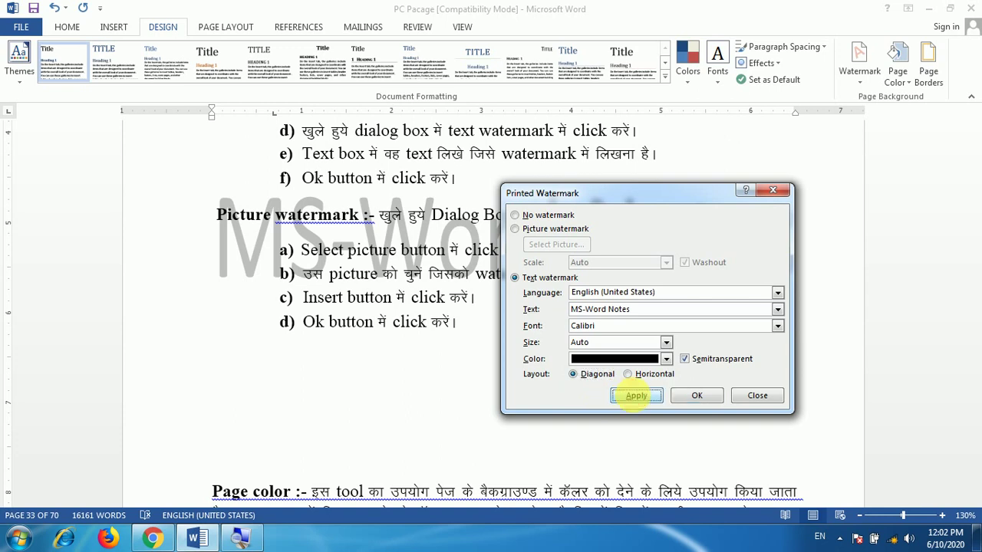
{"action": "left_click", "coordinate": [630, 395]}
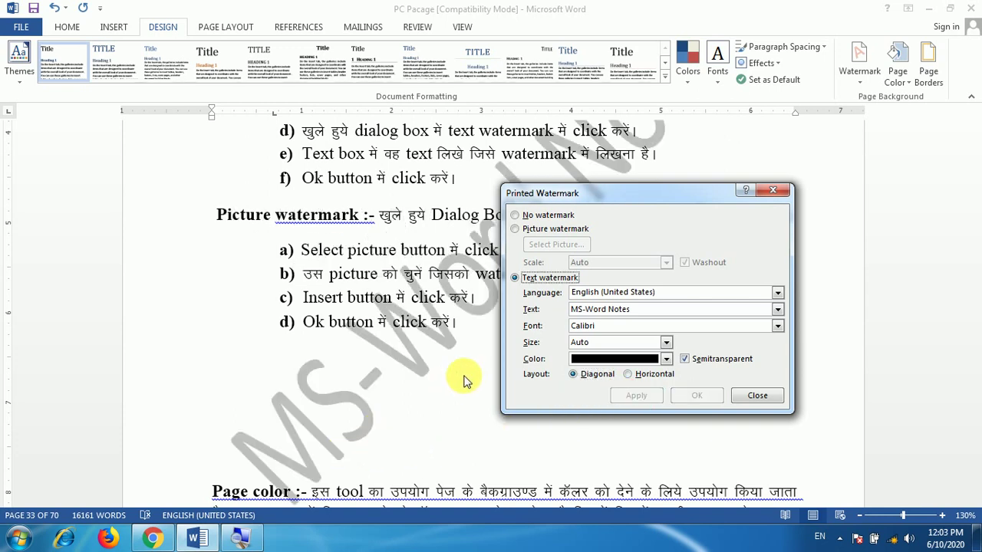
{"action": "left_click_drag", "start_coordinate": [627, 201], "coordinate": [558, 202]}
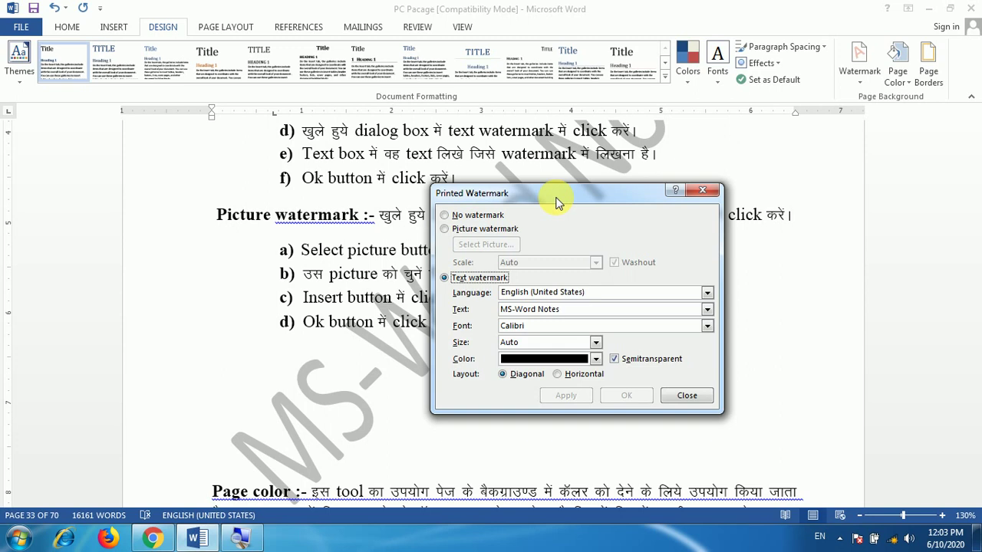
{"action": "key", "text": "super"}
{"action": "key", "text": "super"}
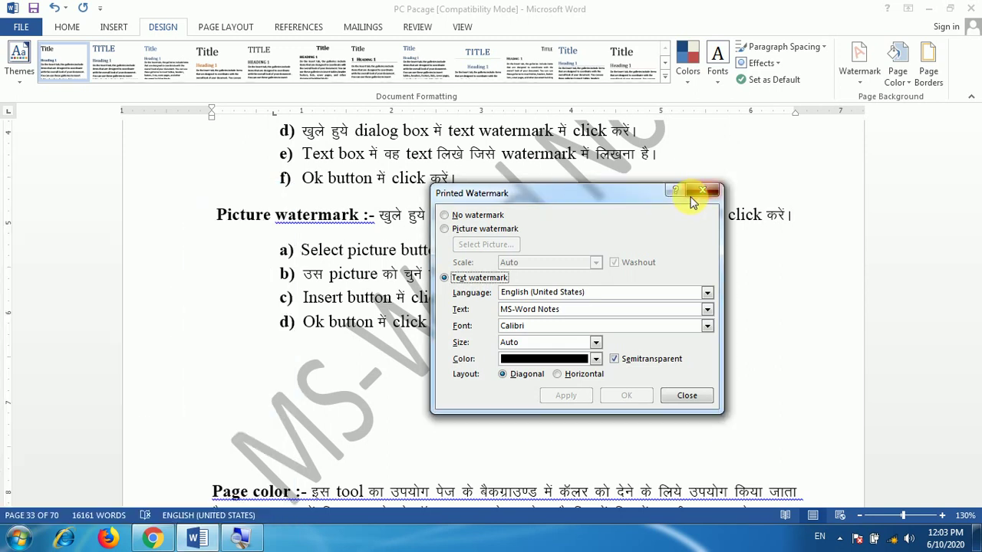
{"action": "left_click", "coordinate": [702, 191]}
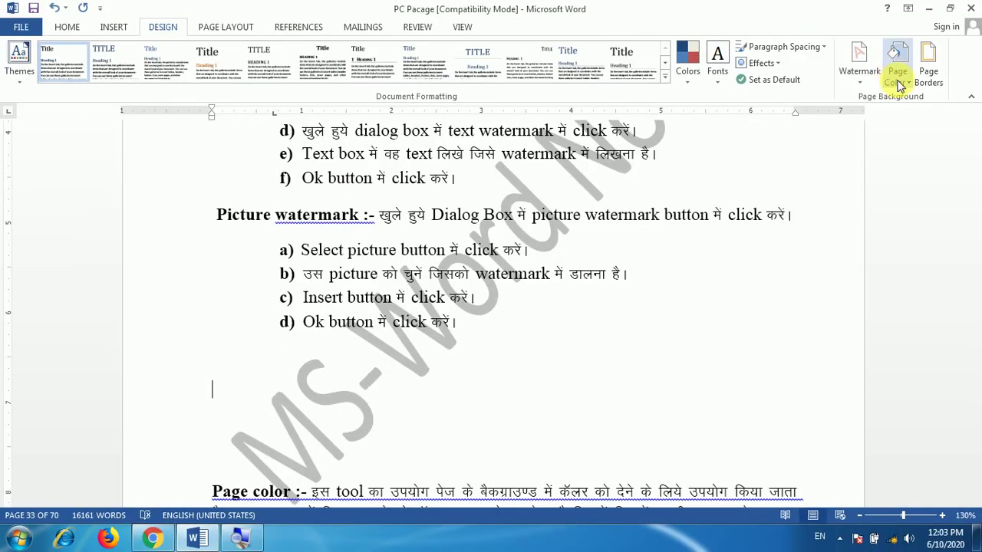
{"action": "left_click", "coordinate": [896, 75]}
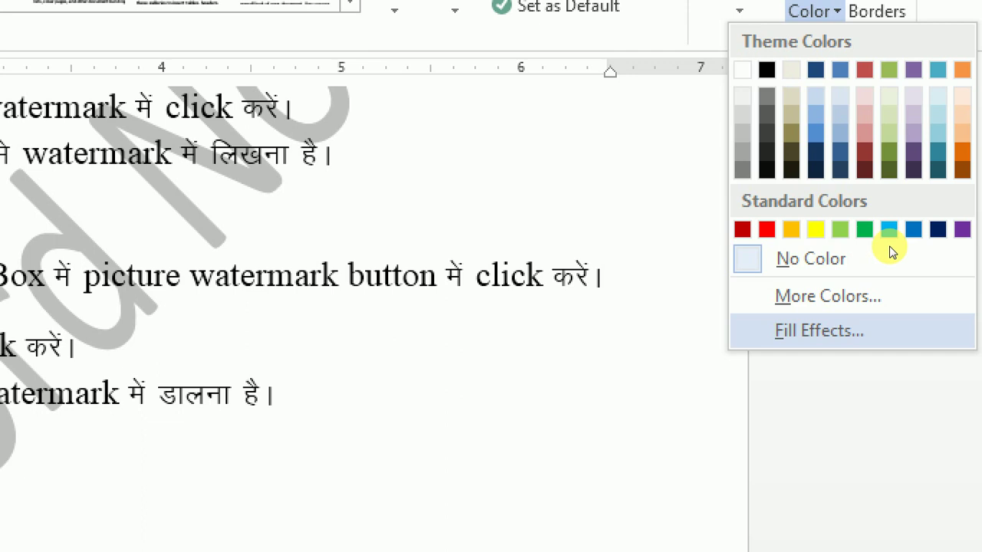
{"action": "left_click", "coordinate": [892, 253]}
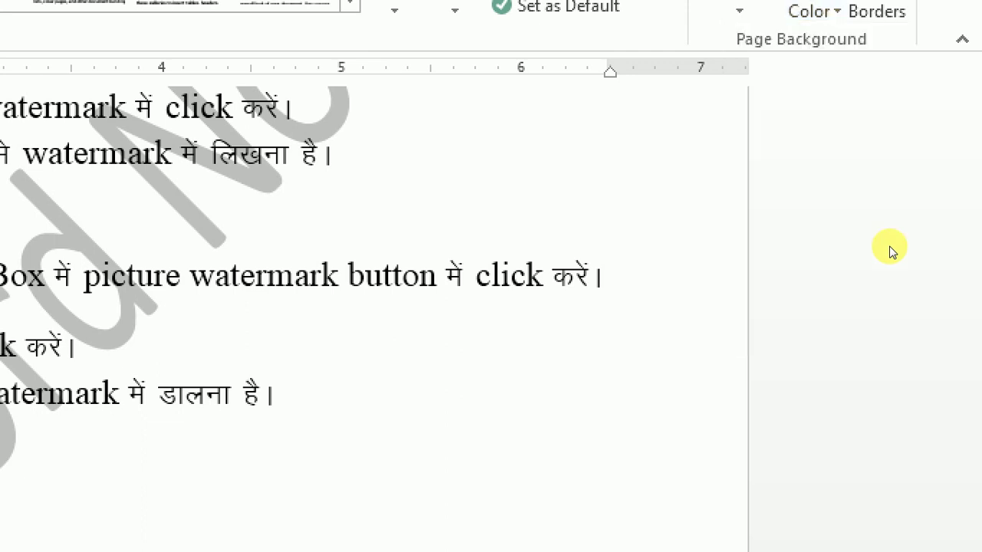
{"action": "key", "text": "super"}
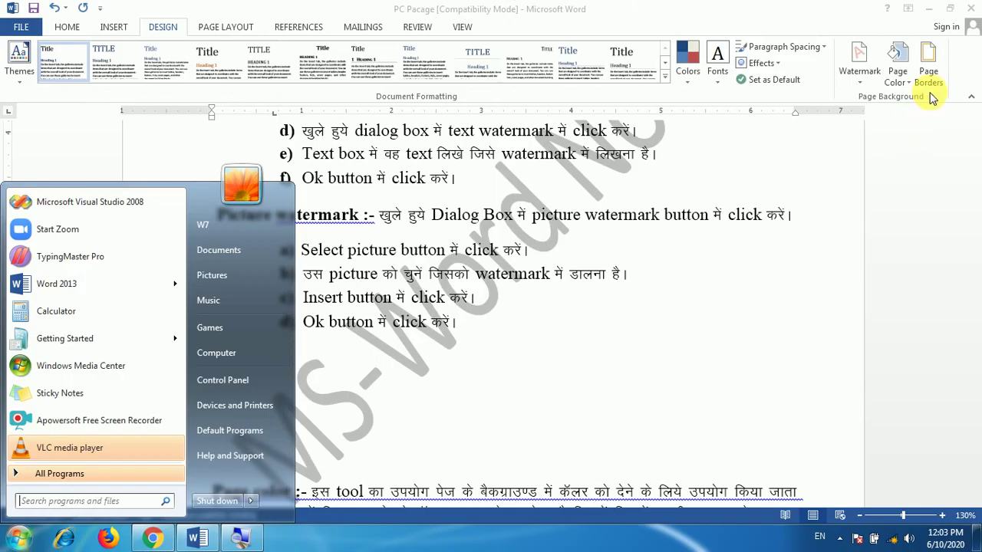
{"action": "left_click", "coordinate": [931, 76]}
{"action": "left_click", "coordinate": [934, 86]}
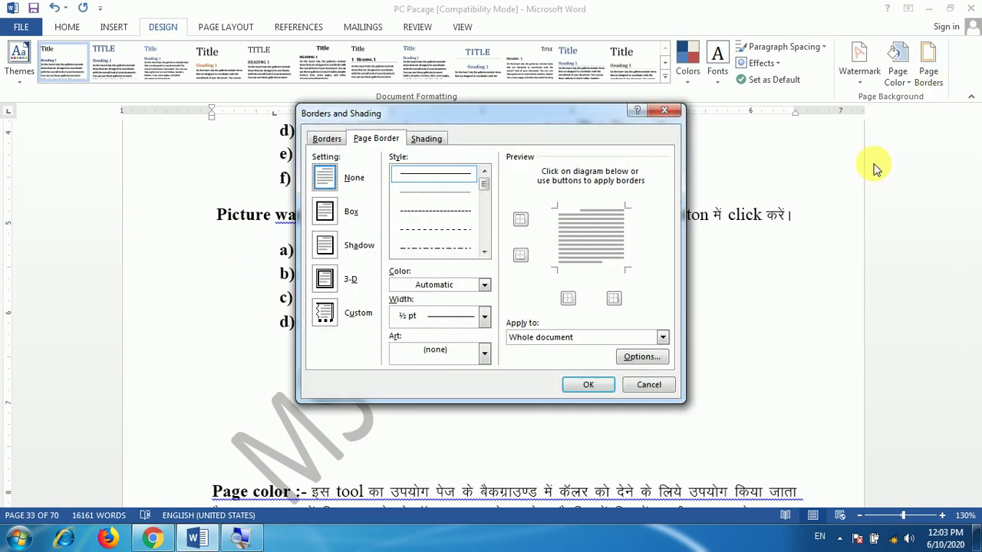
{"action": "key", "text": "Escape"}
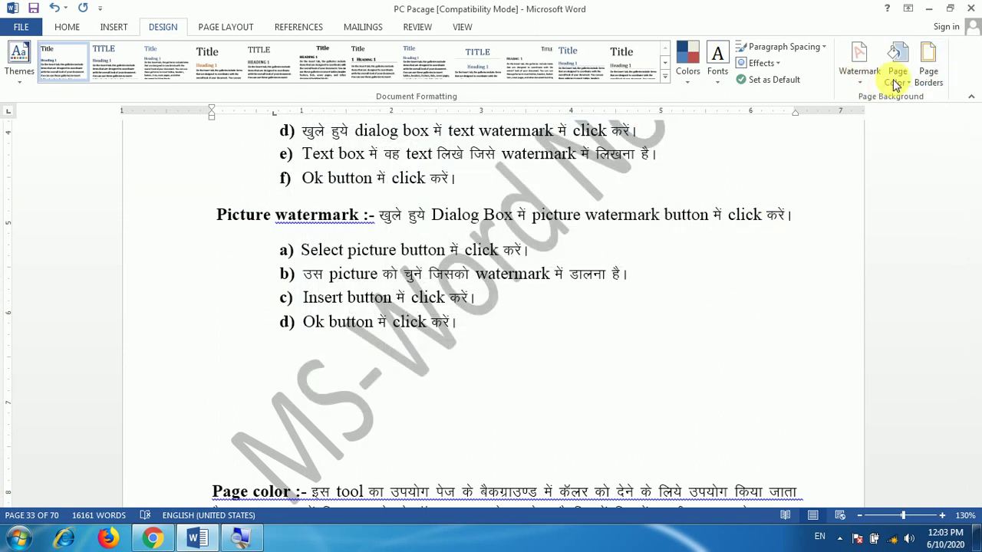
Set up a two-colour gradient page fill with dark red as the first colour.
{"action": "left_click", "coordinate": [894, 54]}
{"action": "left_click", "coordinate": [894, 243]}
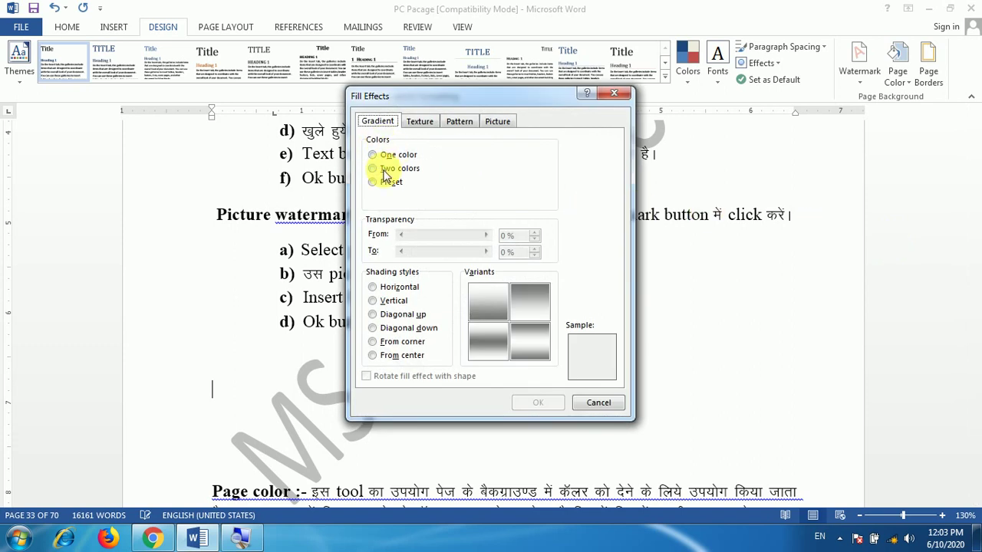
{"action": "left_click", "coordinate": [394, 156]}
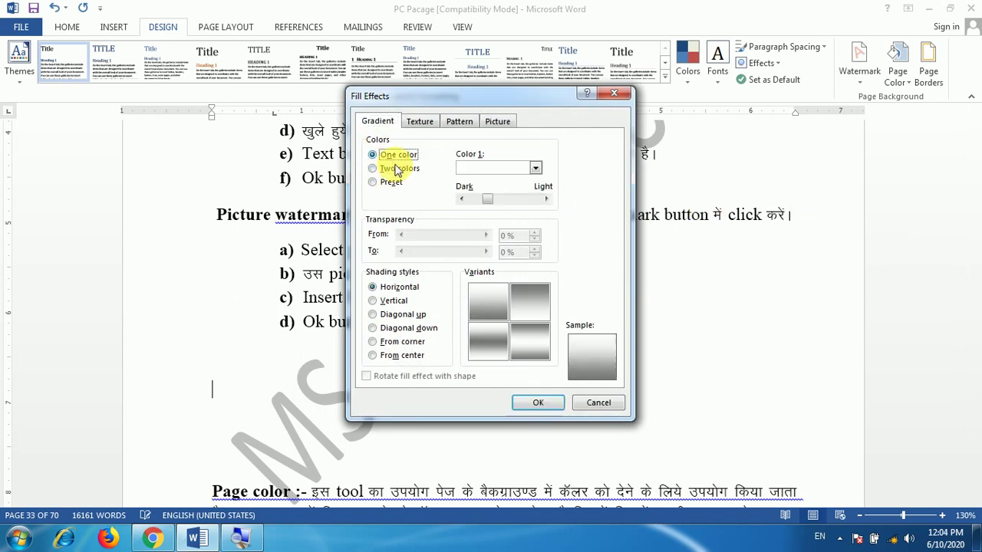
{"action": "left_click", "coordinate": [395, 168]}
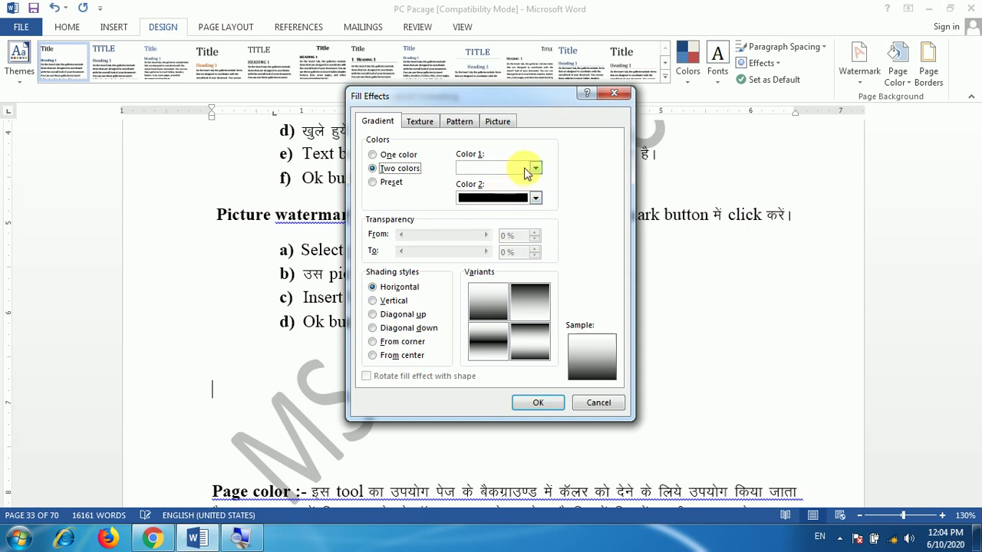
{"action": "left_click", "coordinate": [533, 167]}
{"action": "left_click", "coordinate": [464, 278]}
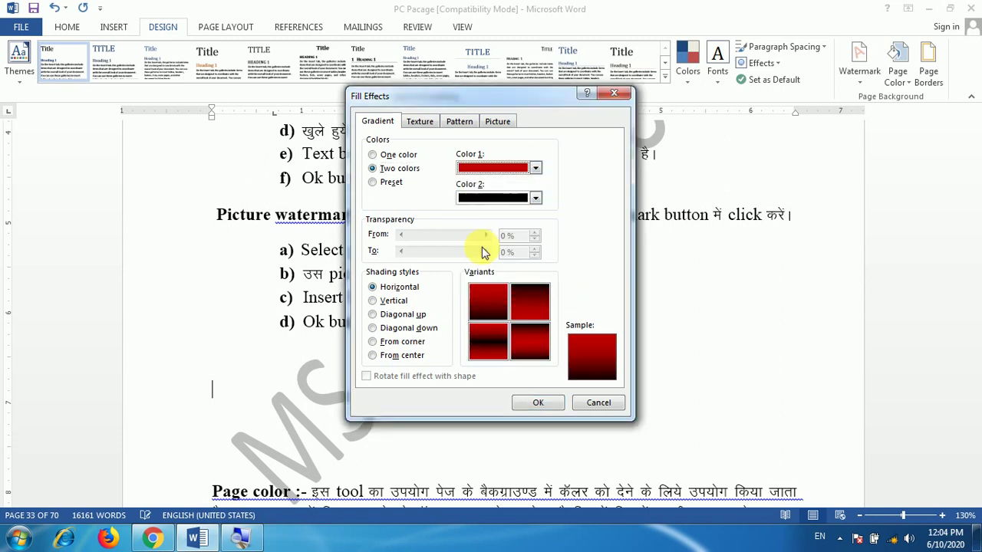
Set the gradient shading style to From center and apply it to the page.
{"action": "left_click", "coordinate": [391, 301]}
{"action": "left_click", "coordinate": [406, 328]}
{"action": "left_click", "coordinate": [406, 342]}
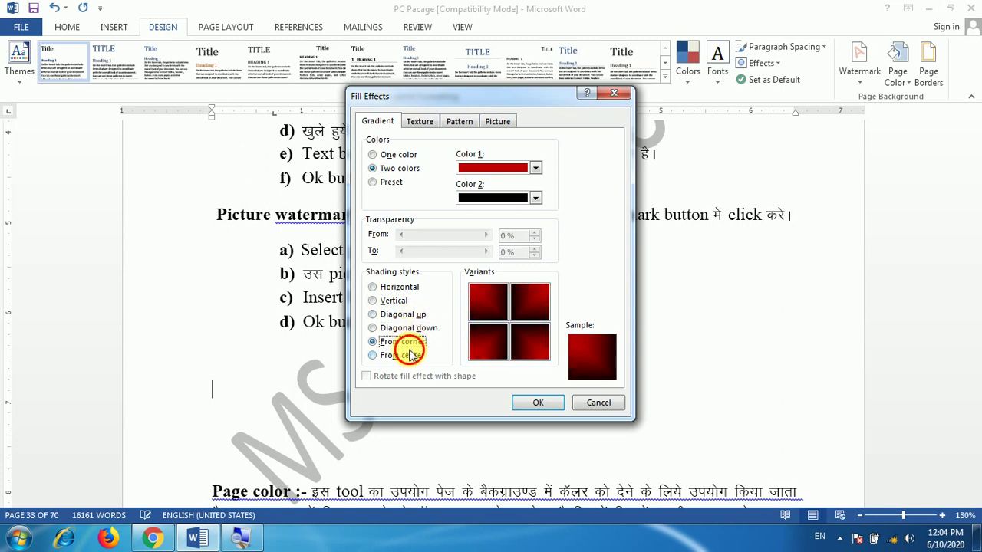
{"action": "left_click", "coordinate": [404, 355]}
{"action": "left_click", "coordinate": [535, 407]}
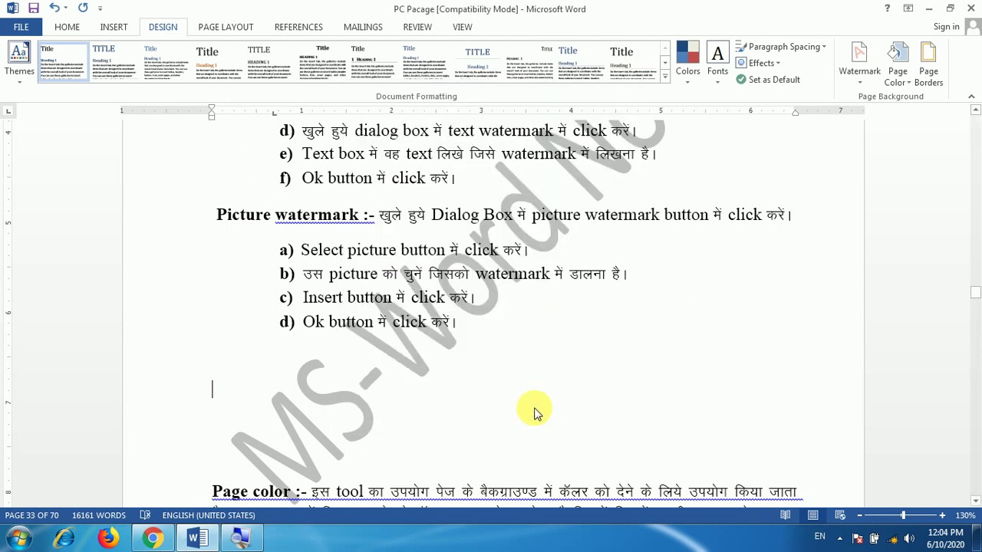
Set the page colour to No Color to clear the gradient.
{"action": "scroll", "coordinate": [537, 433], "scroll_direction": "down", "scroll_amount": 3}
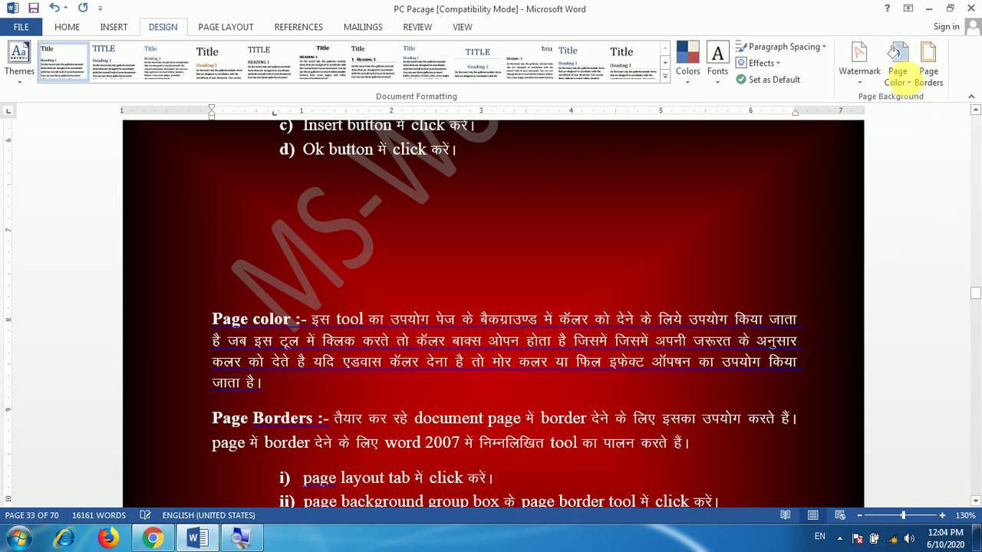
{"action": "left_click", "coordinate": [907, 86]}
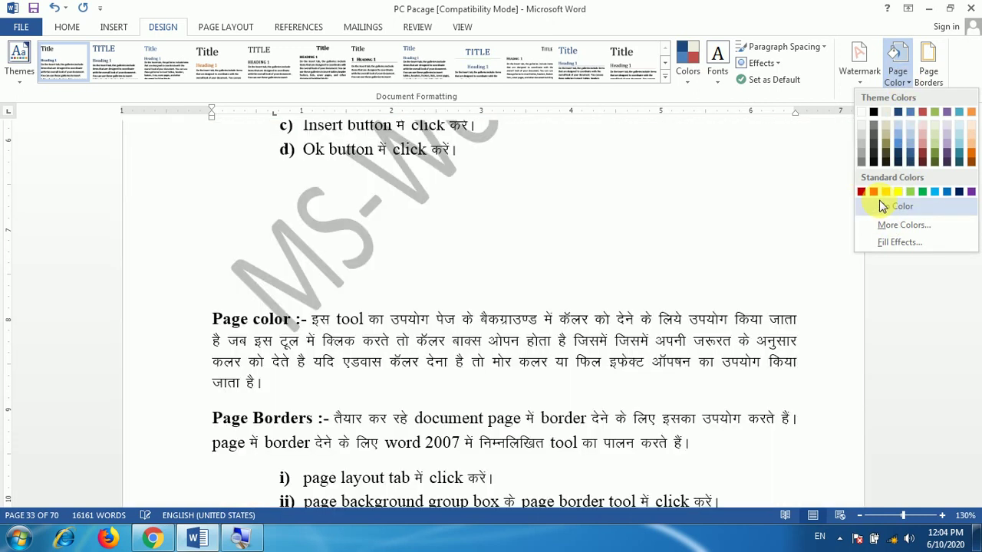
{"action": "left_click", "coordinate": [879, 202]}
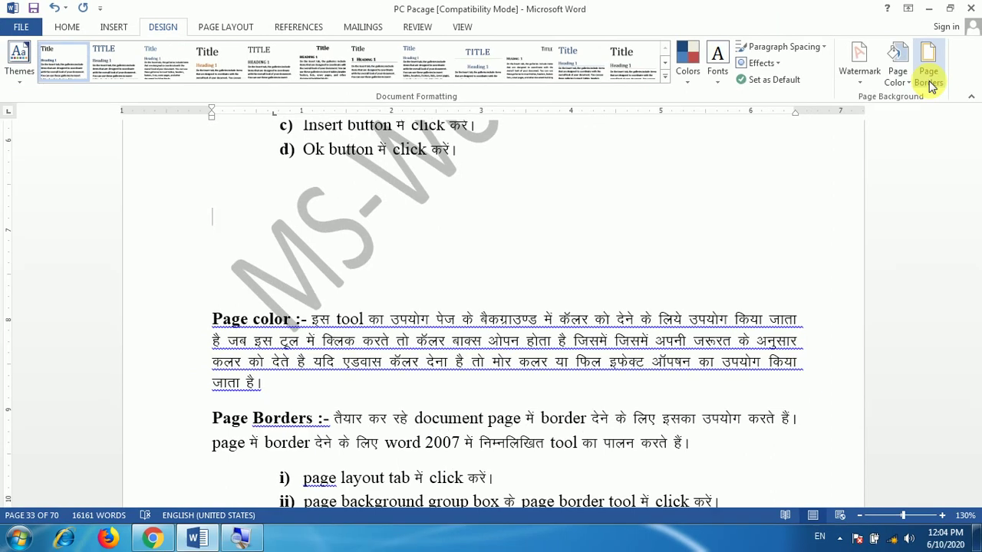
Choose a Box page border, keeping Automatic colour and ½ pt width.
{"action": "left_click", "coordinate": [929, 81]}
{"action": "left_click_drag", "start_coordinate": [474, 121], "coordinate": [509, 150]}
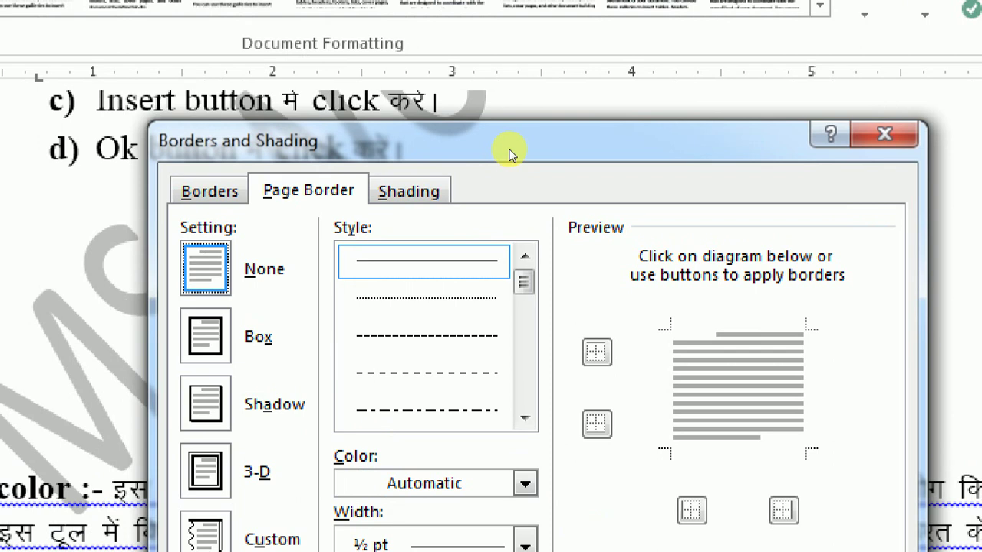
{"action": "left_click_drag", "start_coordinate": [513, 149], "coordinate": [506, 43]}
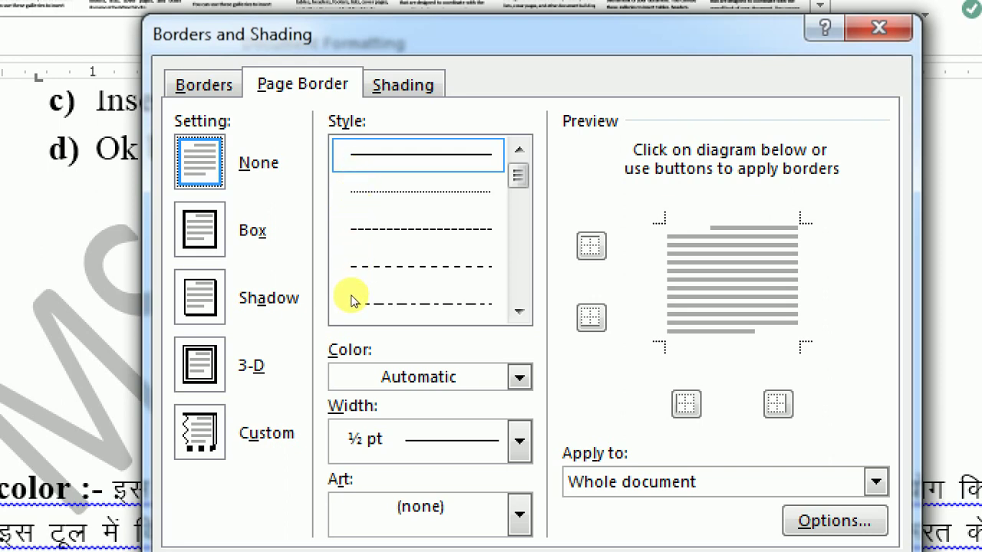
{"action": "left_click", "coordinate": [355, 197]}
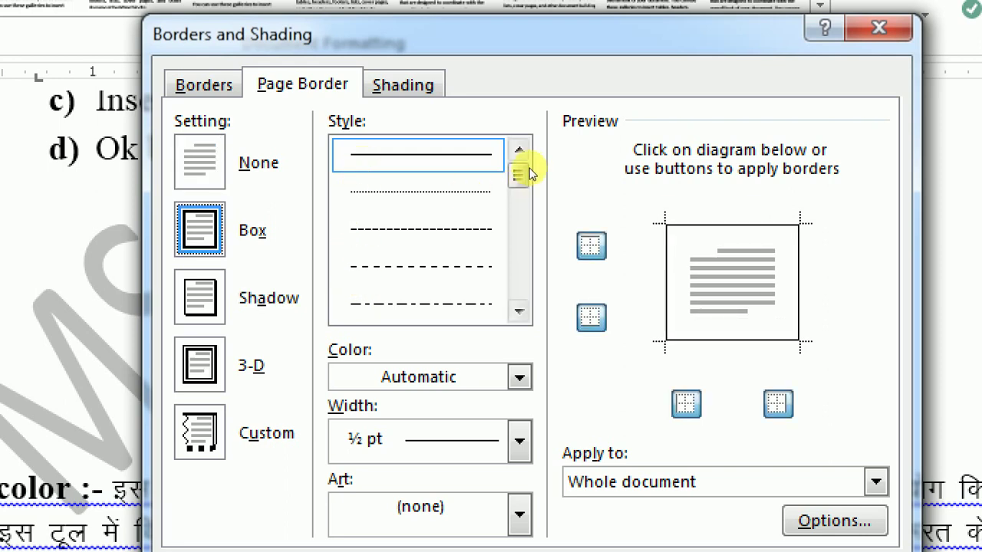
{"action": "scroll", "coordinate": [519, 178], "scroll_direction": "down", "scroll_amount": 2}
{"action": "scroll", "coordinate": [519, 188], "scroll_direction": "down", "scroll_amount": 3}
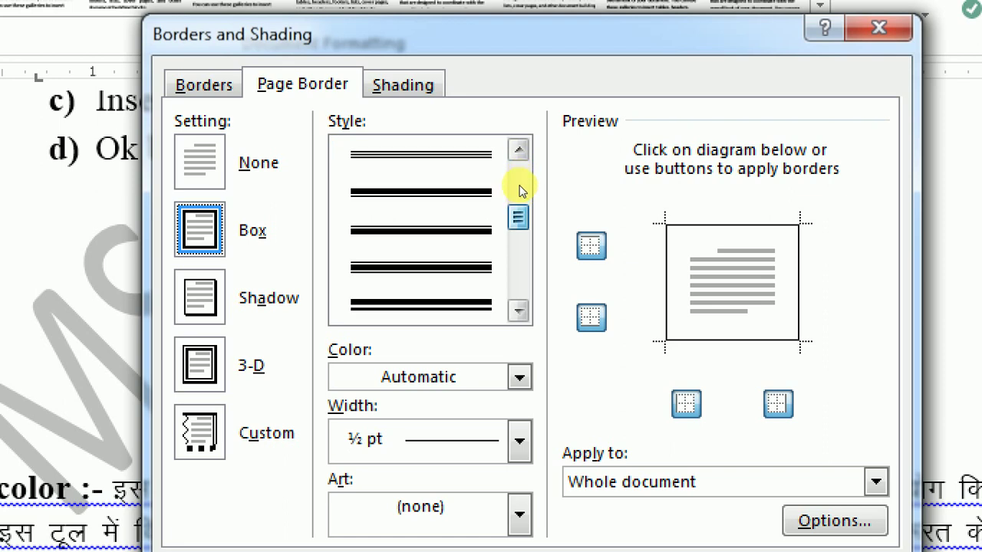
{"action": "scroll", "coordinate": [519, 193], "scroll_direction": "down", "scroll_amount": 2}
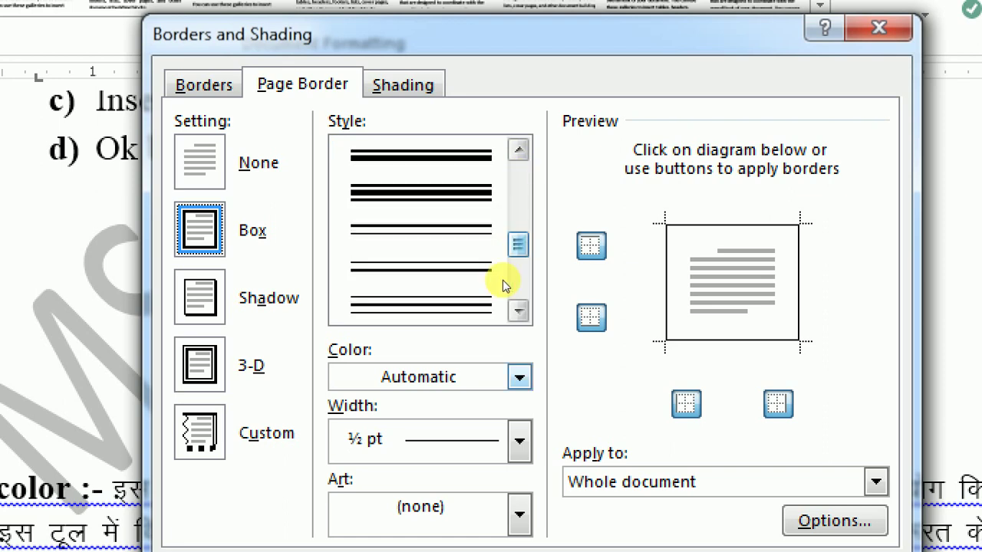
{"action": "key", "text": "alt+c"}
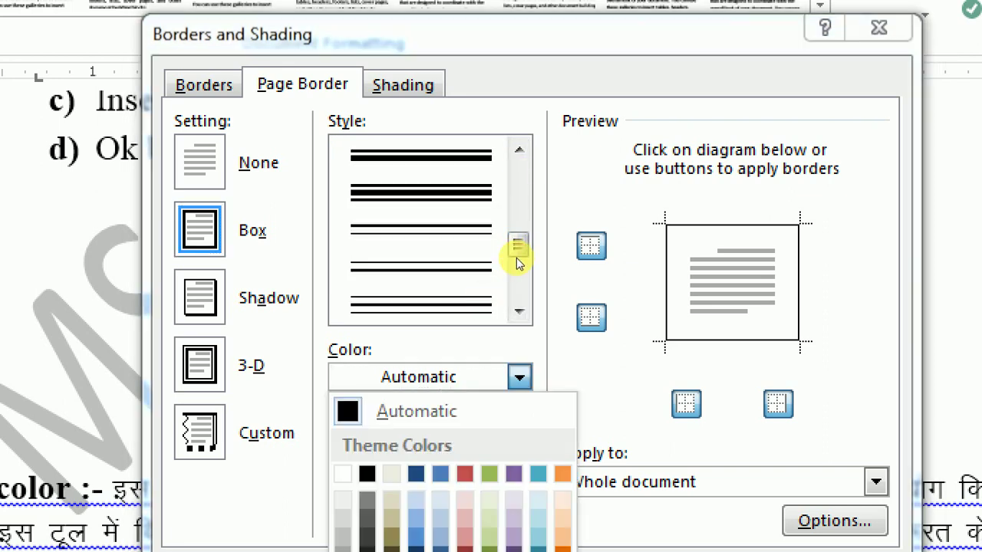
{"action": "key", "text": "Escape"}
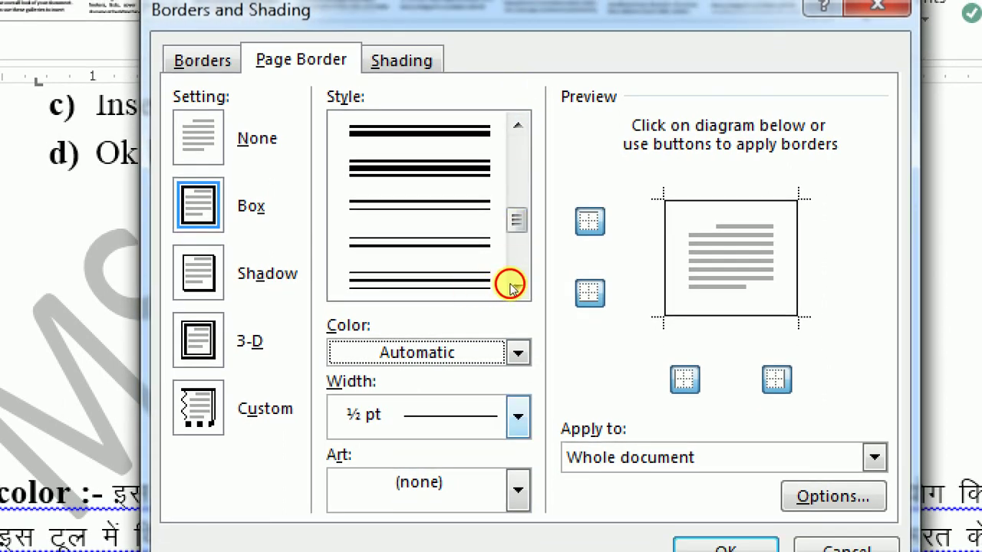
{"action": "key", "text": "Tab"}
{"action": "key", "text": "alt+Down"}
{"action": "key", "text": "Return"}
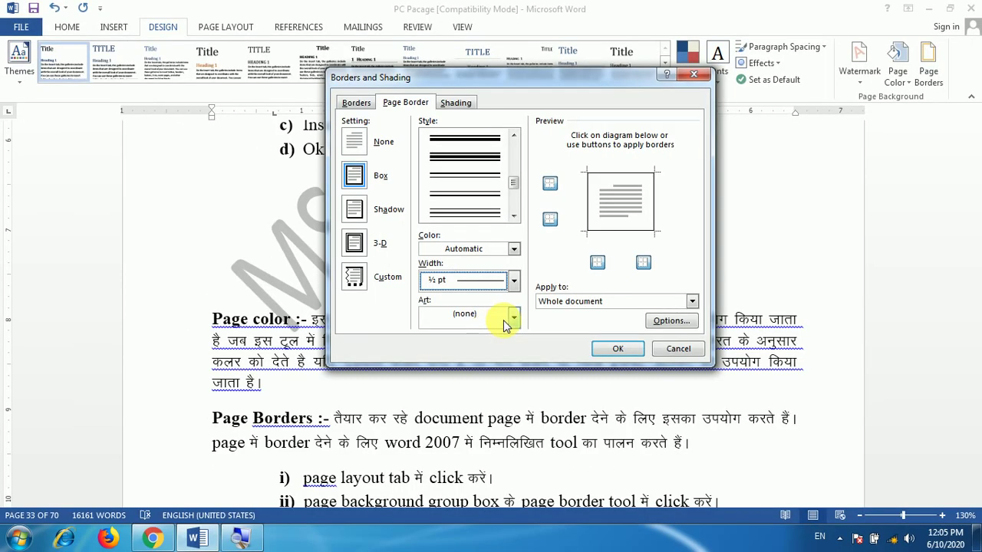
Pick the blue-flower design from the Art list, giving a 16 pt art border.
{"action": "left_click", "coordinate": [503, 319]}
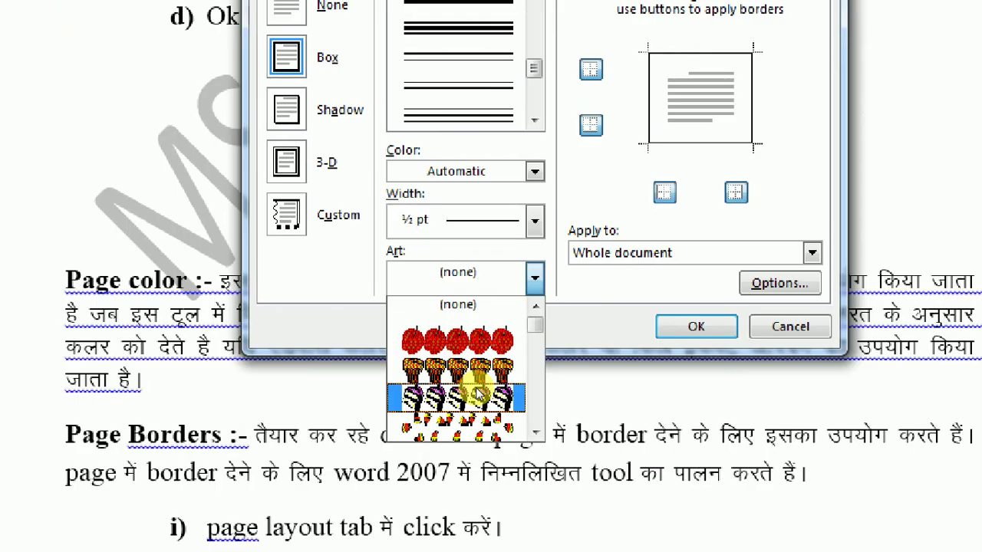
{"action": "scroll", "coordinate": [477, 391], "scroll_direction": "down", "scroll_amount": 2}
{"action": "scroll", "coordinate": [476, 393], "scroll_direction": "down", "scroll_amount": 2}
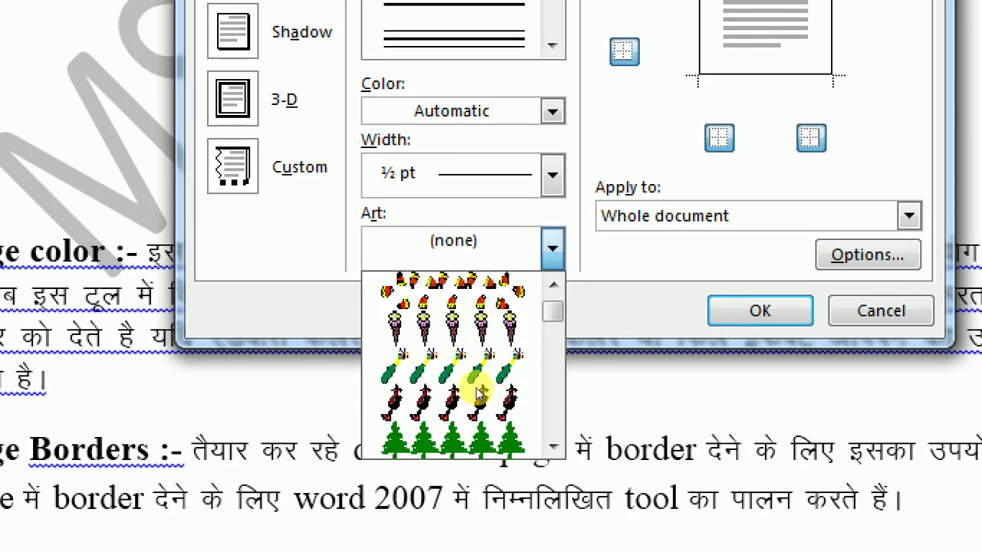
{"action": "scroll", "coordinate": [477, 392], "scroll_direction": "down", "scroll_amount": 2}
{"action": "scroll", "coordinate": [478, 394], "scroll_direction": "down", "scroll_amount": 2}
{"action": "scroll", "coordinate": [479, 394], "scroll_direction": "down", "scroll_amount": 2}
{"action": "scroll", "coordinate": [480, 395], "scroll_direction": "down", "scroll_amount": 2}
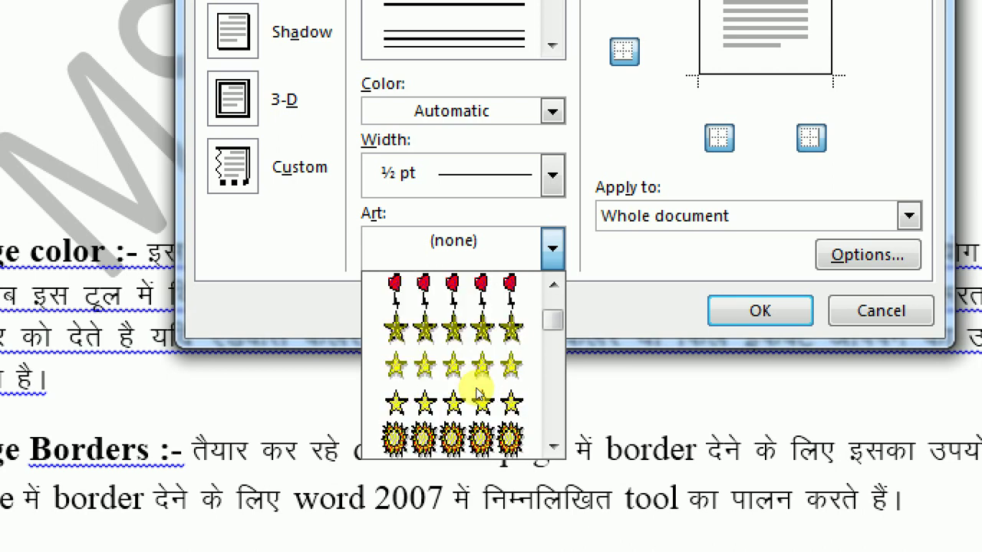
{"action": "scroll", "coordinate": [479, 395], "scroll_direction": "down", "scroll_amount": 2}
{"action": "scroll", "coordinate": [479, 395], "scroll_direction": "down", "scroll_amount": 2}
{"action": "scroll", "coordinate": [479, 395], "scroll_direction": "down", "scroll_amount": 2}
{"action": "scroll", "coordinate": [479, 395], "scroll_direction": "down", "scroll_amount": 2}
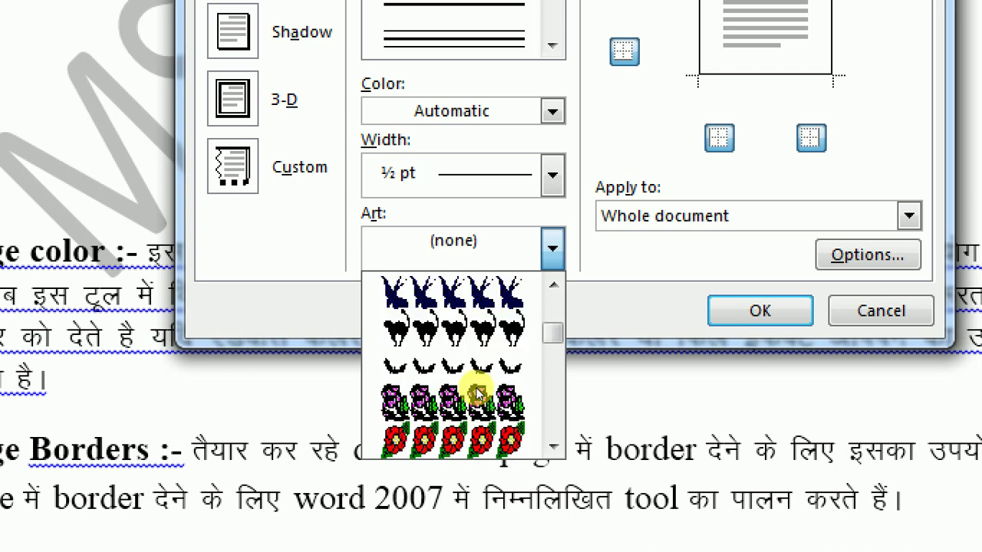
{"action": "scroll", "coordinate": [478, 395], "scroll_direction": "down", "scroll_amount": 2}
{"action": "scroll", "coordinate": [471, 399], "scroll_direction": "down", "scroll_amount": 2}
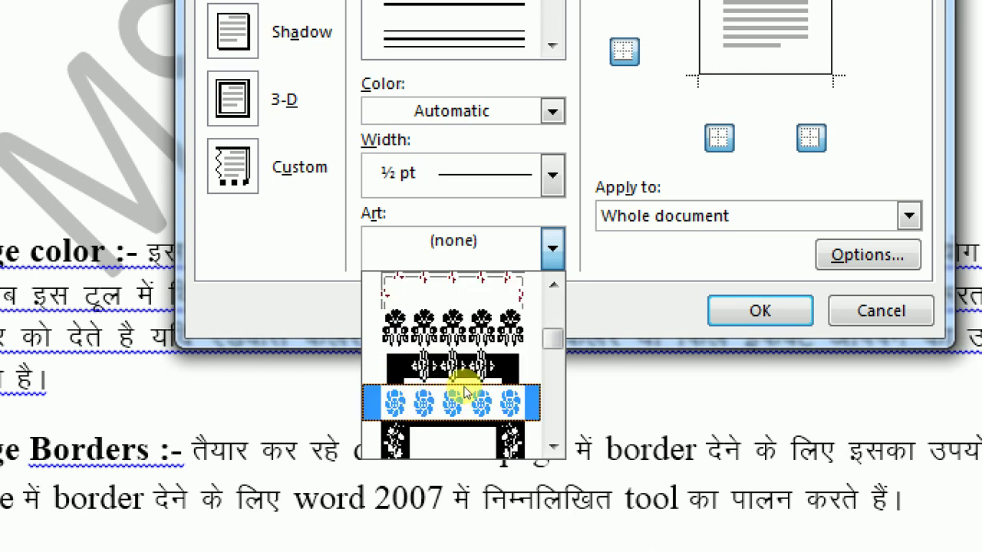
{"action": "left_click", "coordinate": [463, 399]}
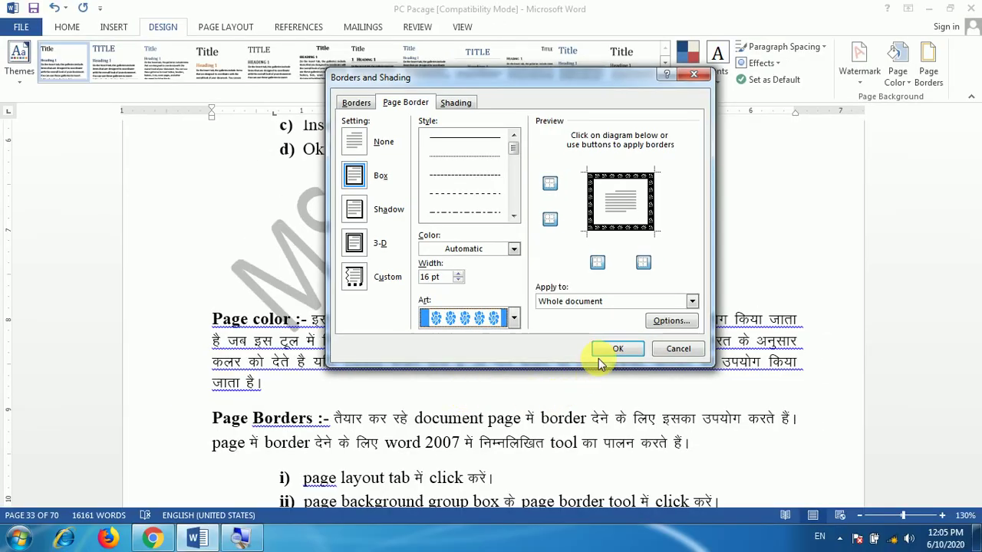
Apply the flower-art border to the pages and reopen Page Borders.
{"action": "left_click", "coordinate": [600, 357]}
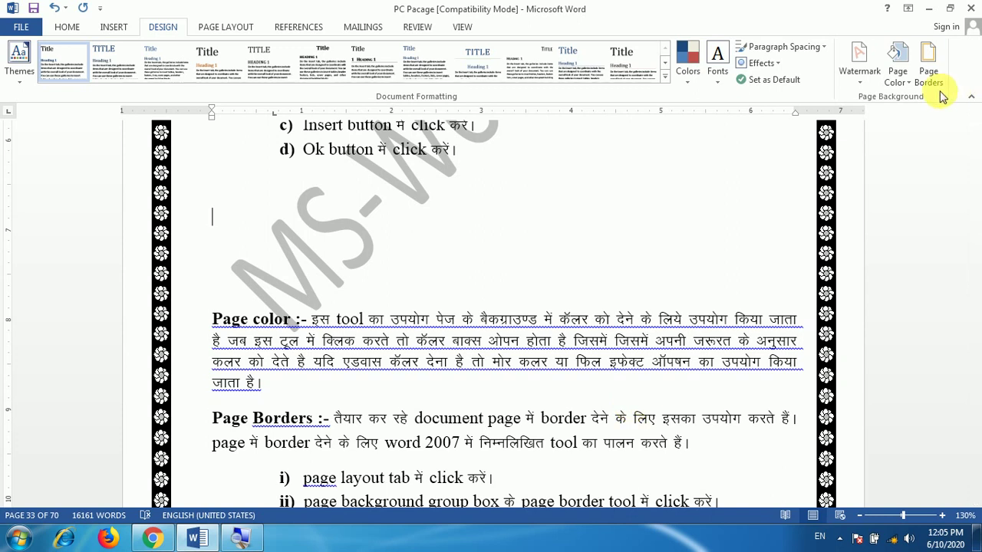
{"action": "left_click", "coordinate": [928, 70]}
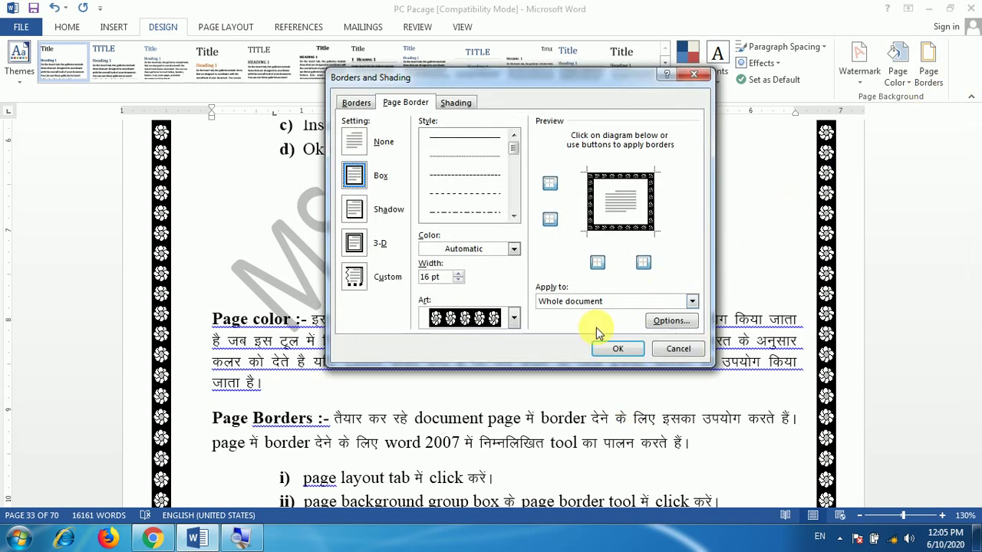